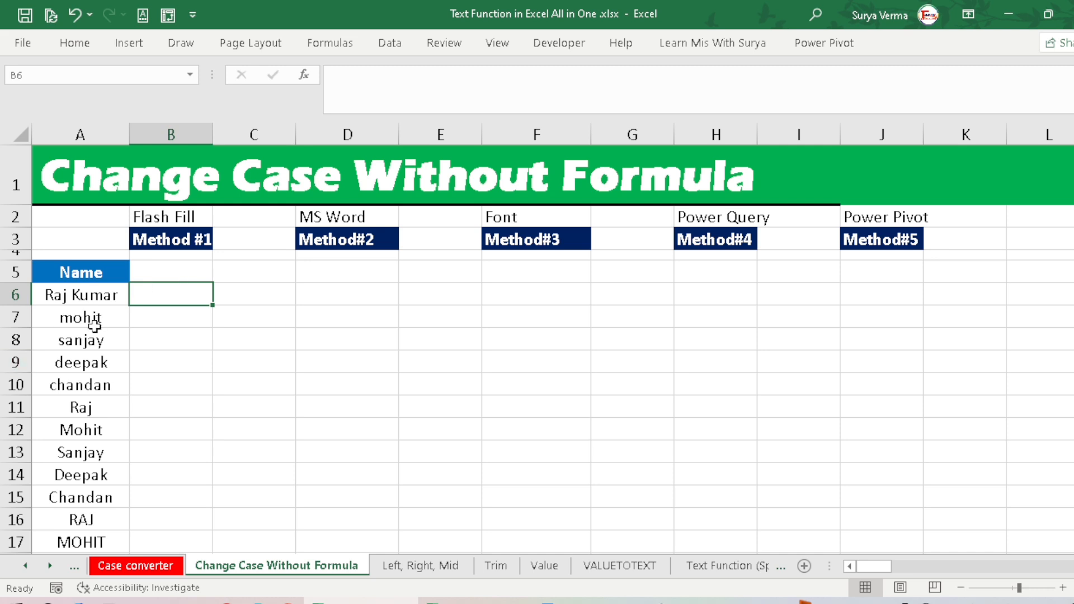
click(94, 302)
drag(97, 312, 90, 499)
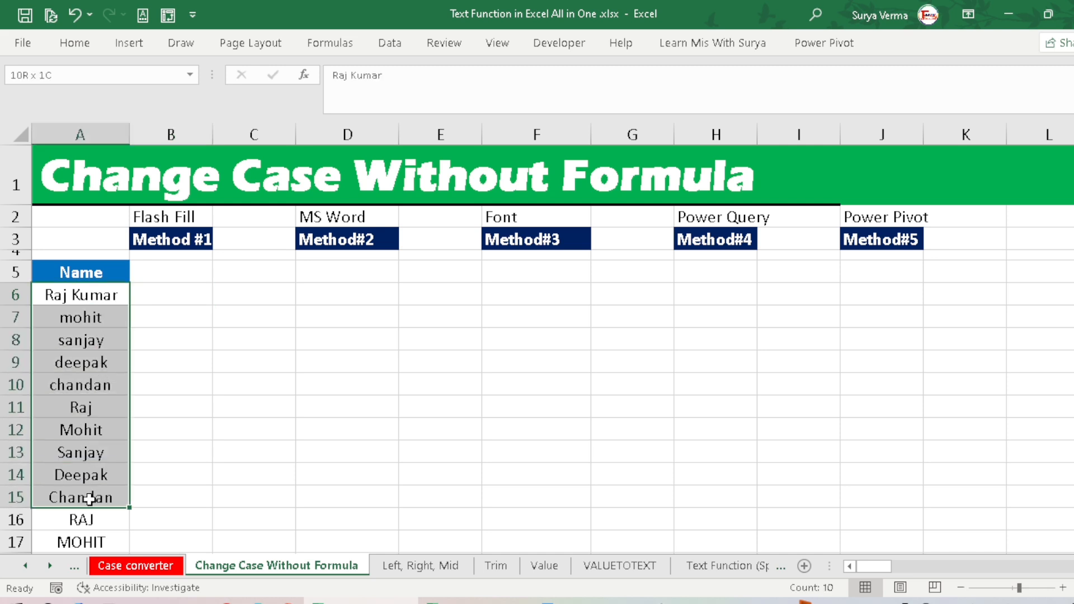
click(96, 433)
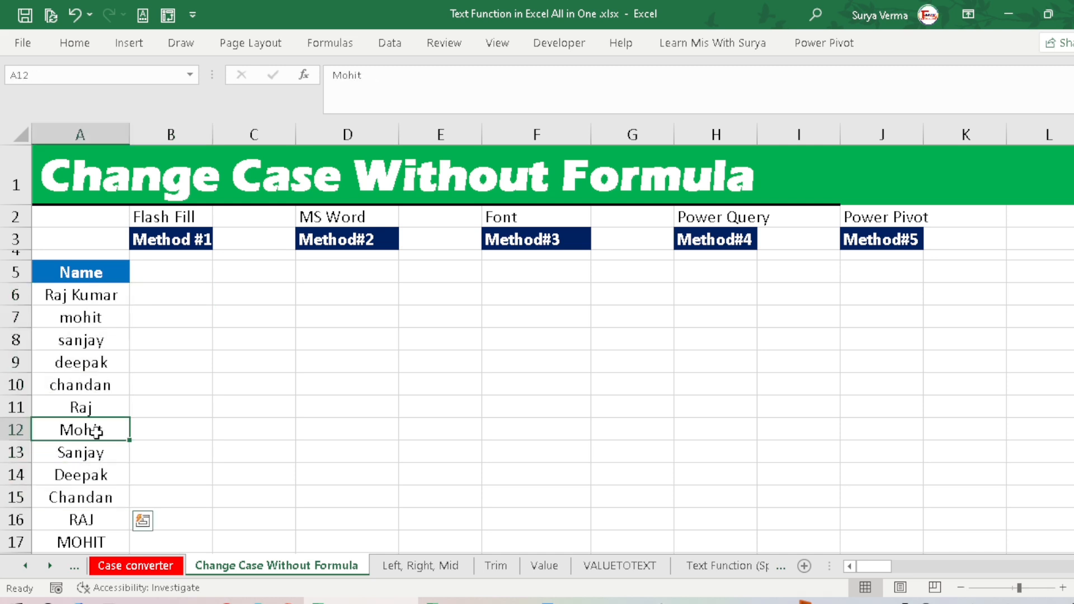
click(94, 300)
click(106, 326)
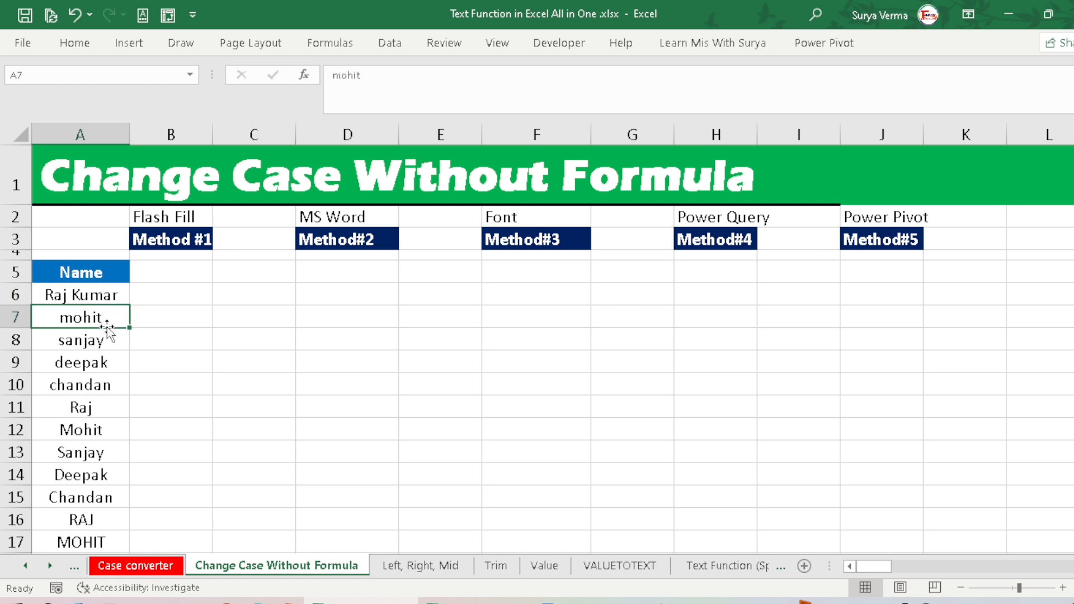
click(93, 451)
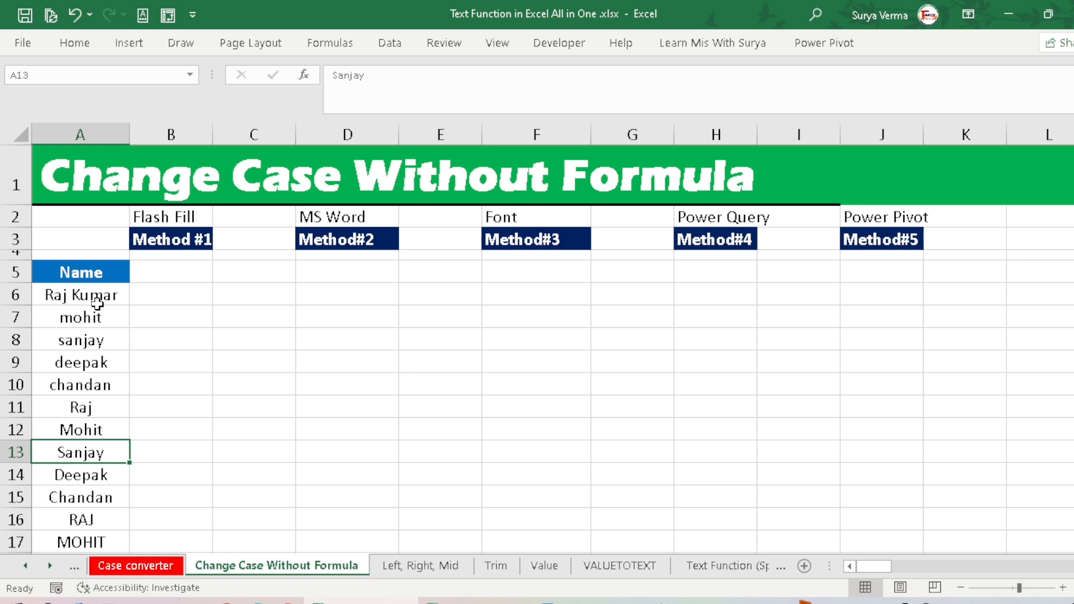
Step: Enter the full name from A6 in uppercase in B6 and Flash Fill the remaining names down column B
click(155, 295)
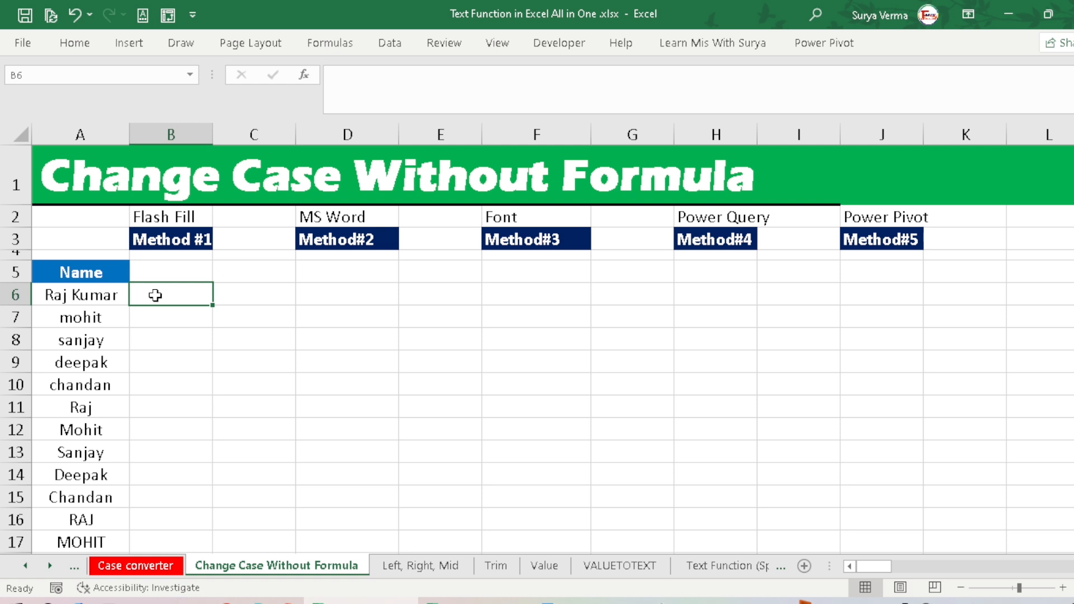
text(RA)
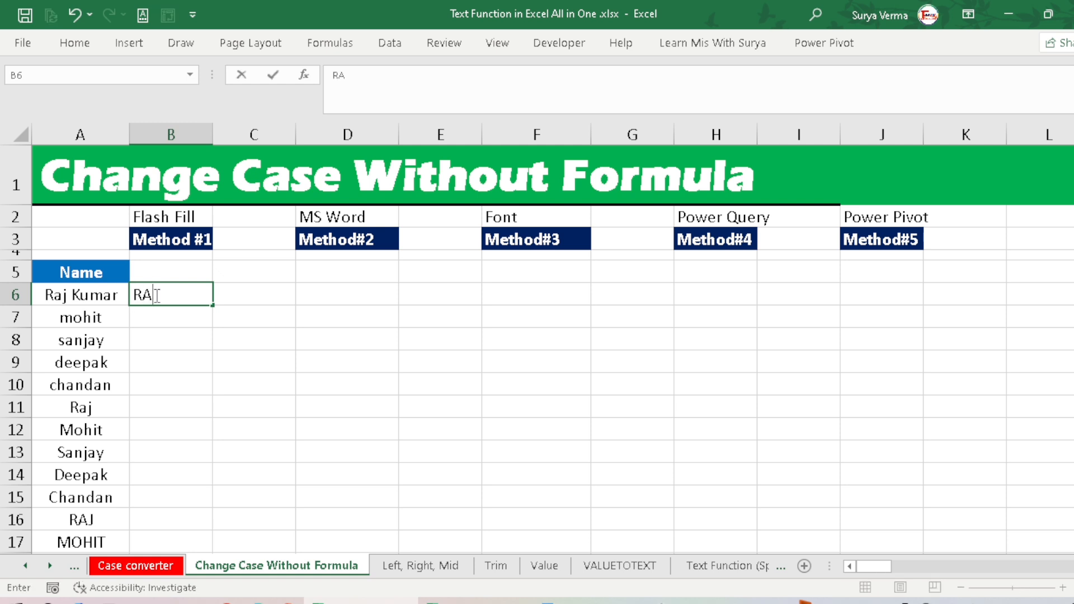
text(J KUMAR)
key(Return)
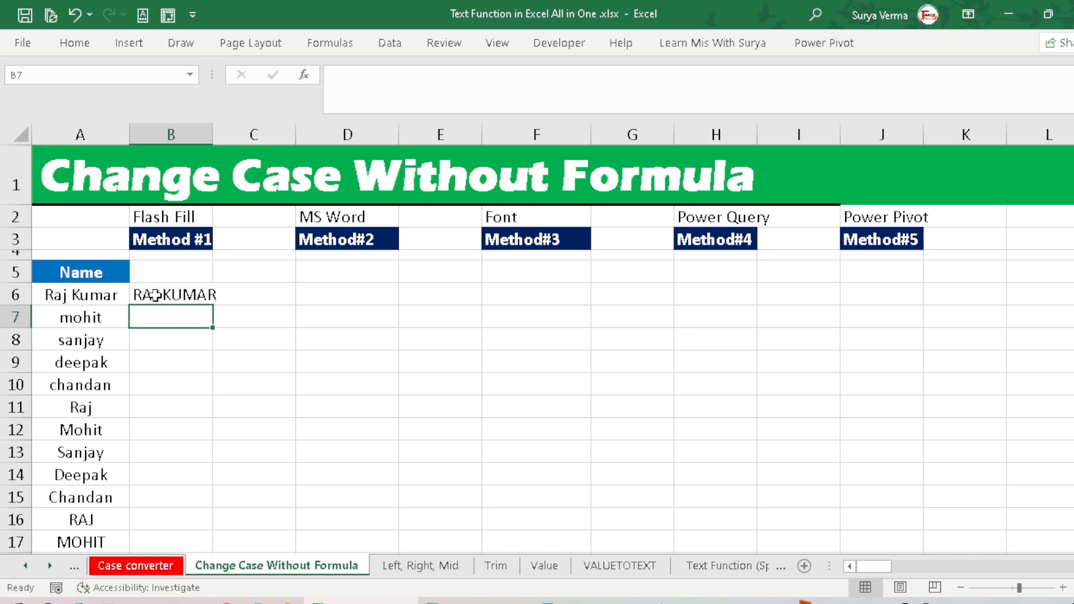
key(ctrl+e)
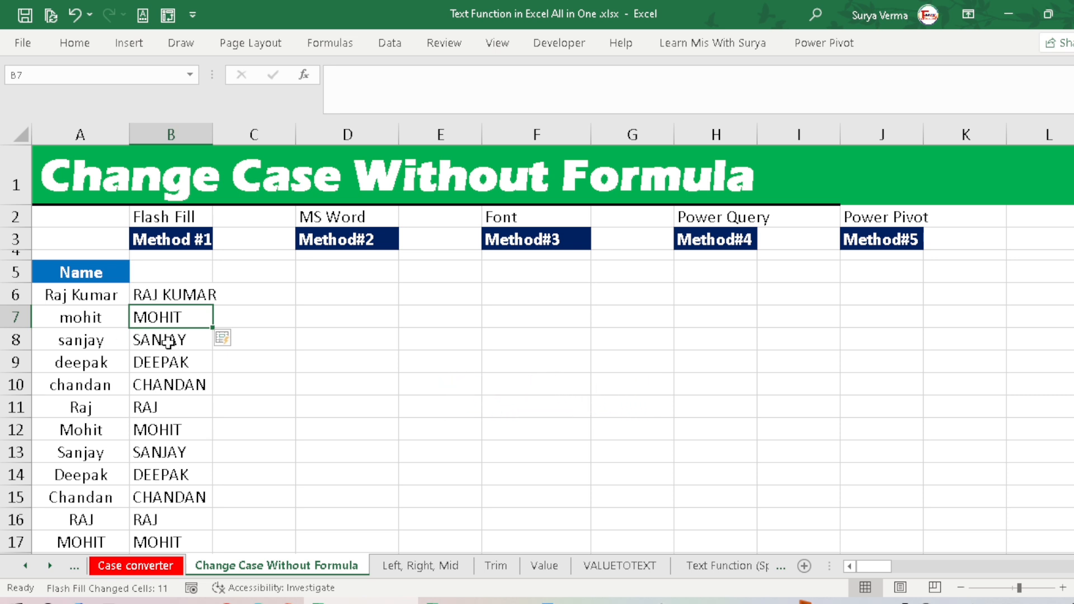
Step: Clear all the uppercase names from column B, starting at B6
drag(168, 340, 168, 527)
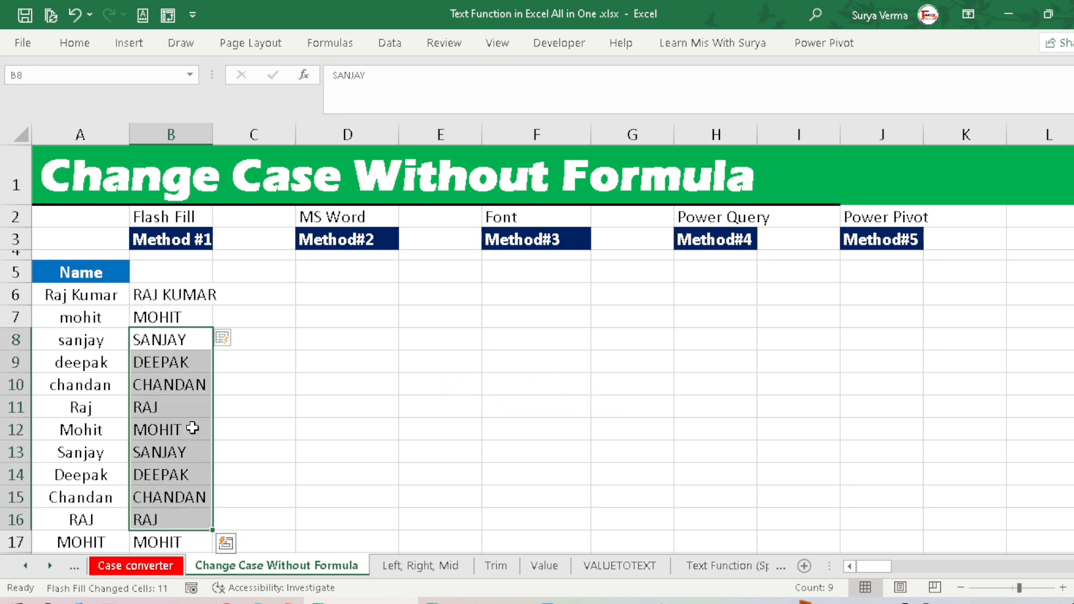
click(169, 292)
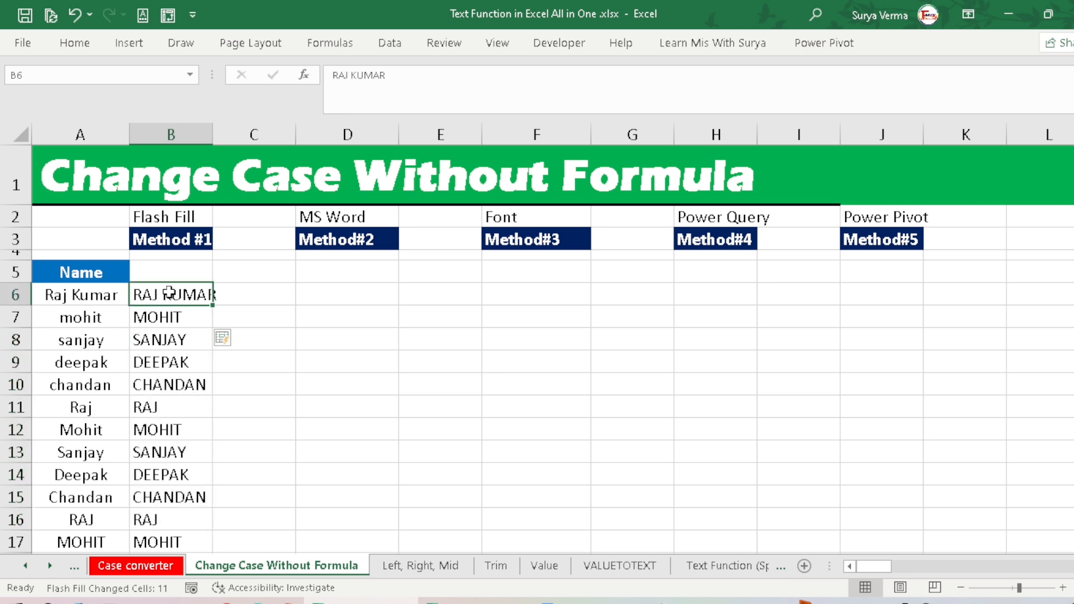
key(ctrl+shift+Down)
key(Delete)
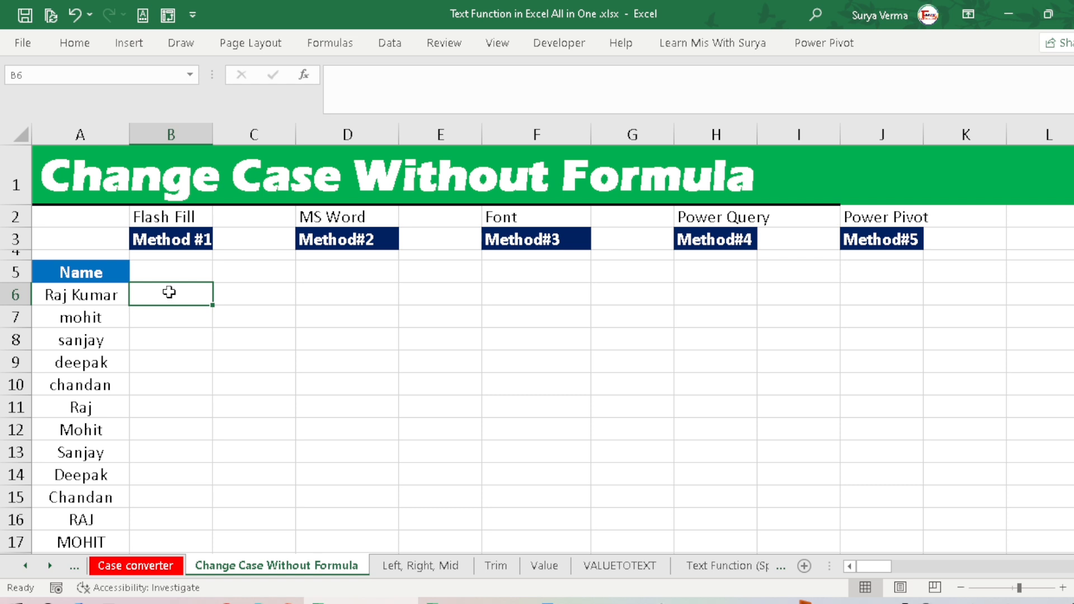
Step: Enter the full name from A6 in lowercase in B6 and Flash Fill the rest of column B
text(raj k)
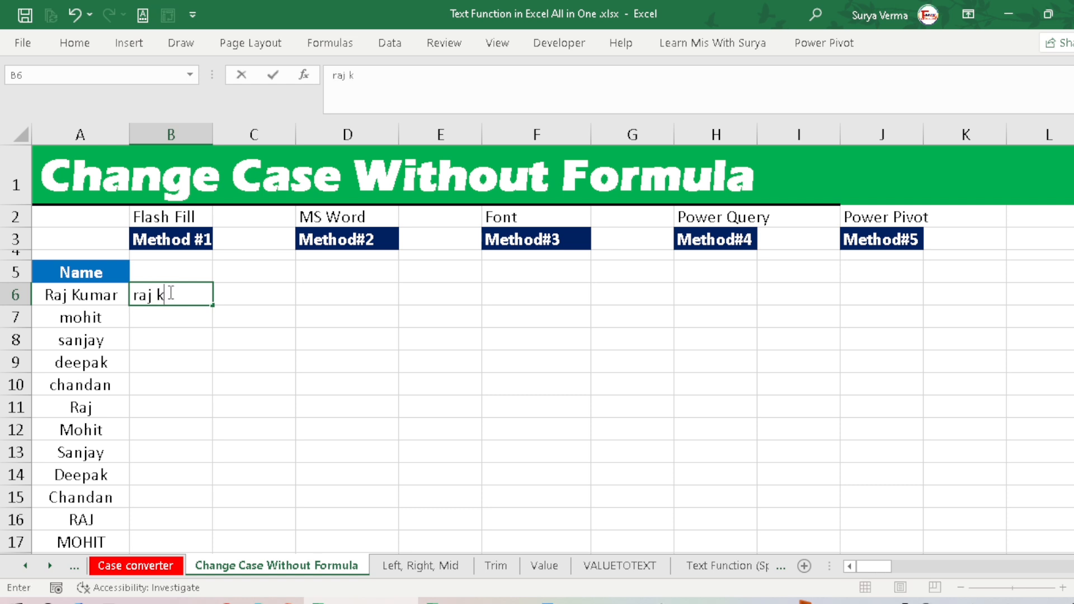
text(umar)
key(Return)
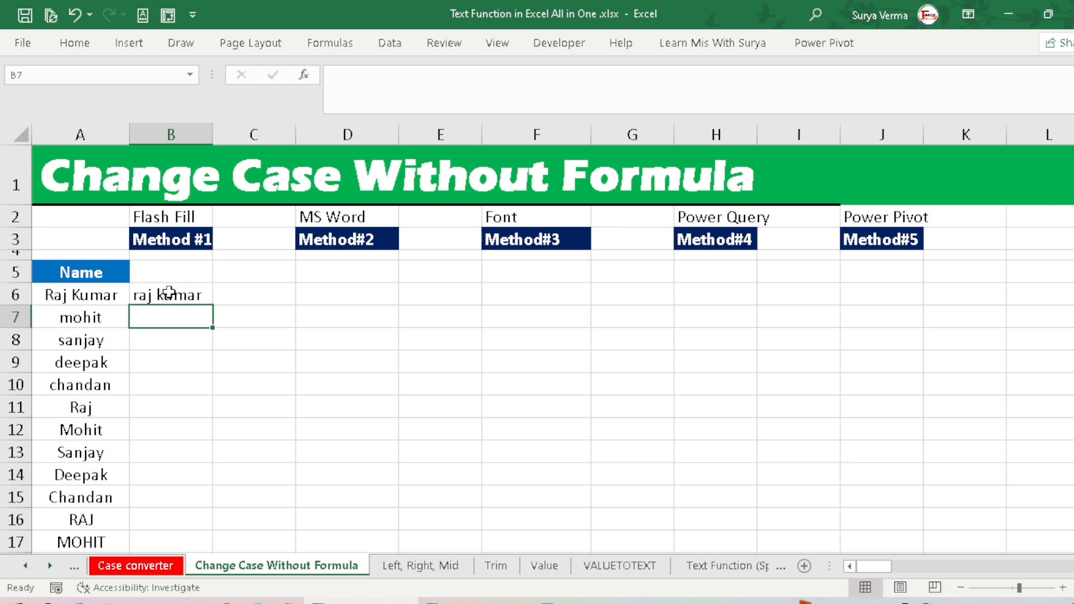
key(ctrl+e)
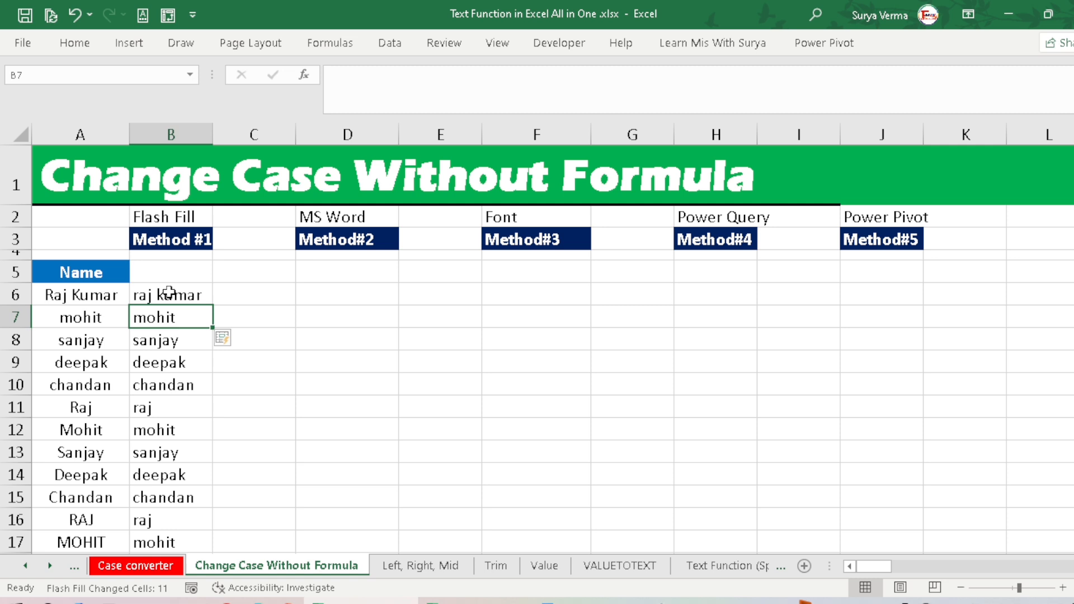
Step: Clear the lowercase names from B6 down to the end of the list
click(175, 294)
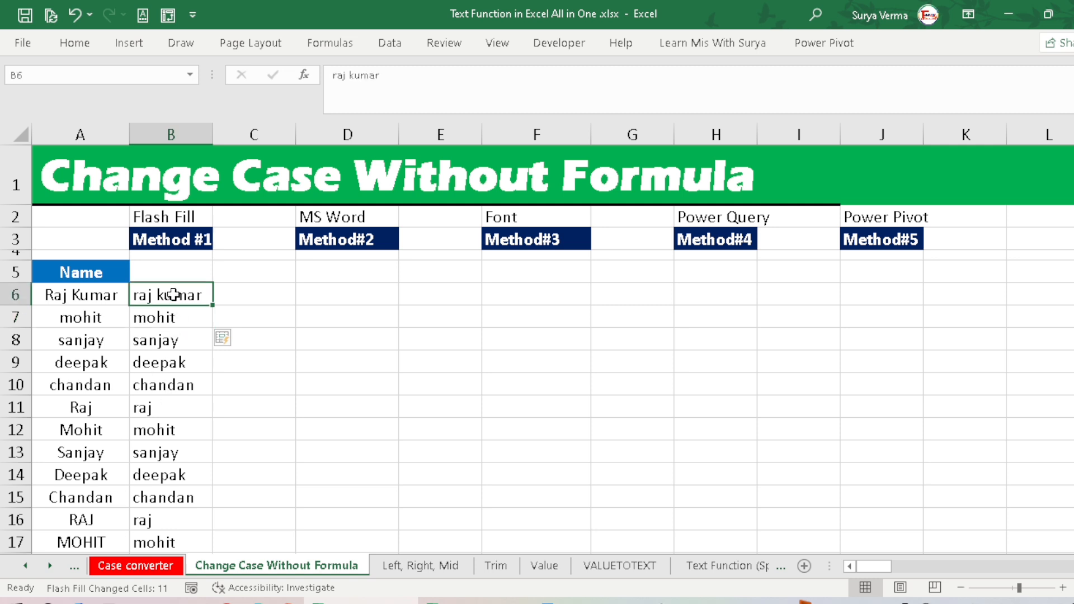
key(ctrl+shift+Down)
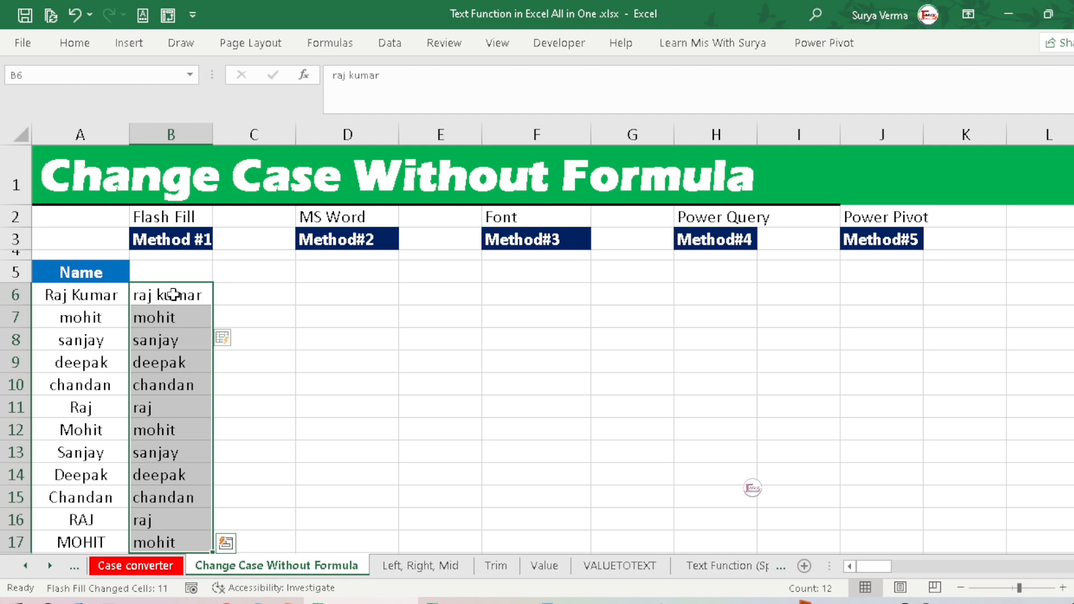
key(Delete)
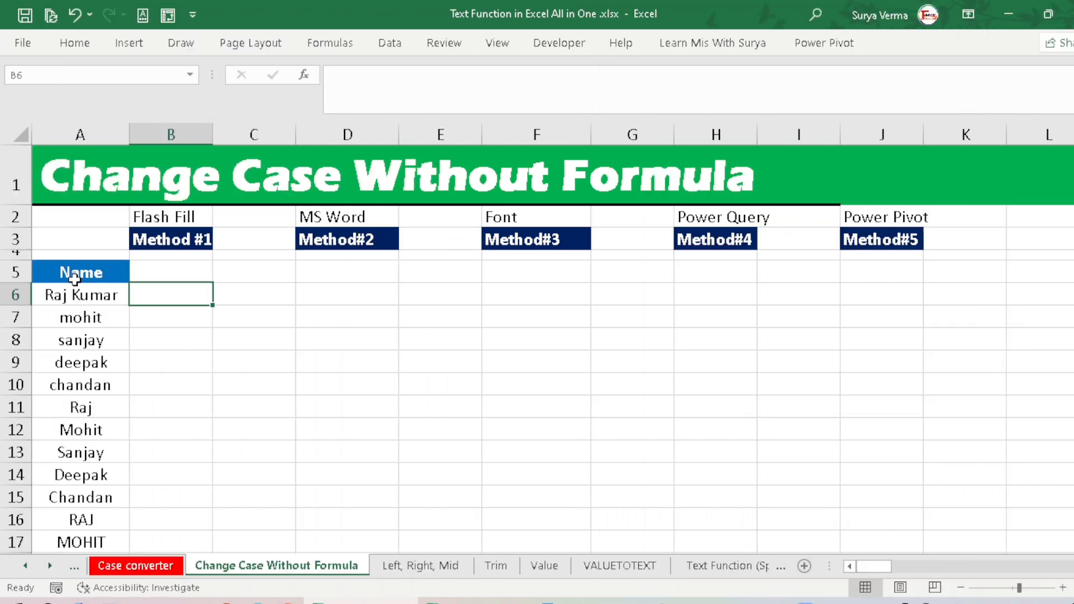
Step: Copy the Name list with its header (A5:A17), switch to Word and paste it into the blank document
click(74, 278)
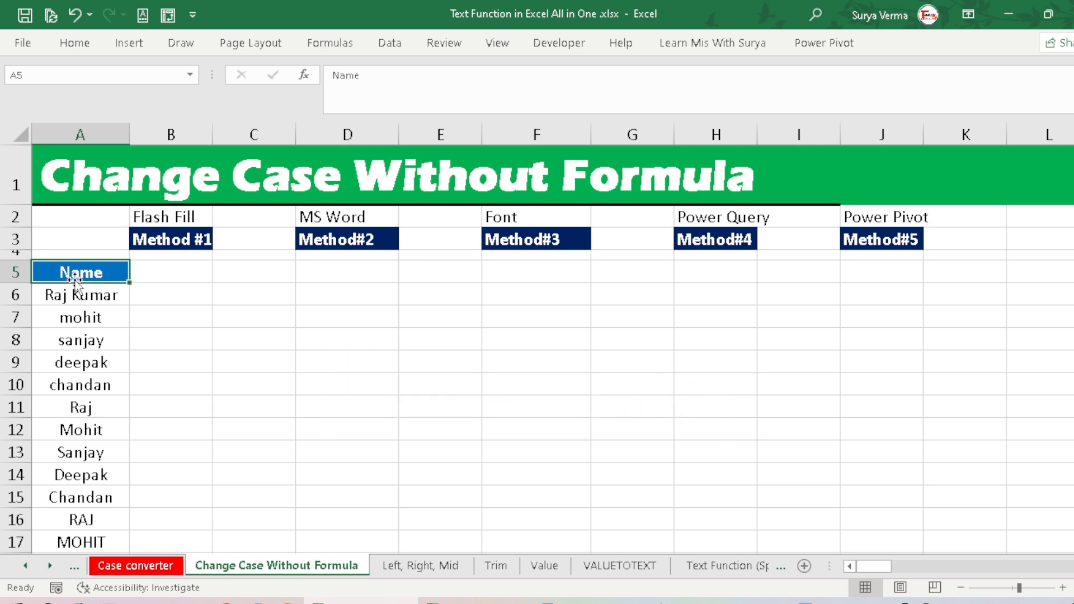
key(ctrl+shift+Down)
key(ctrl+c)
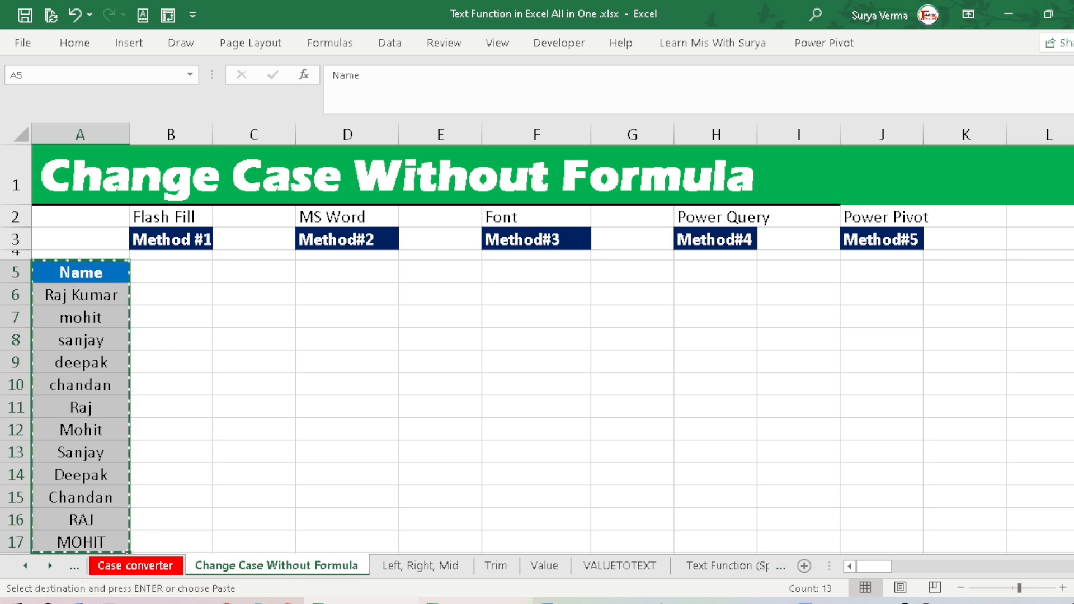
click(607, 602)
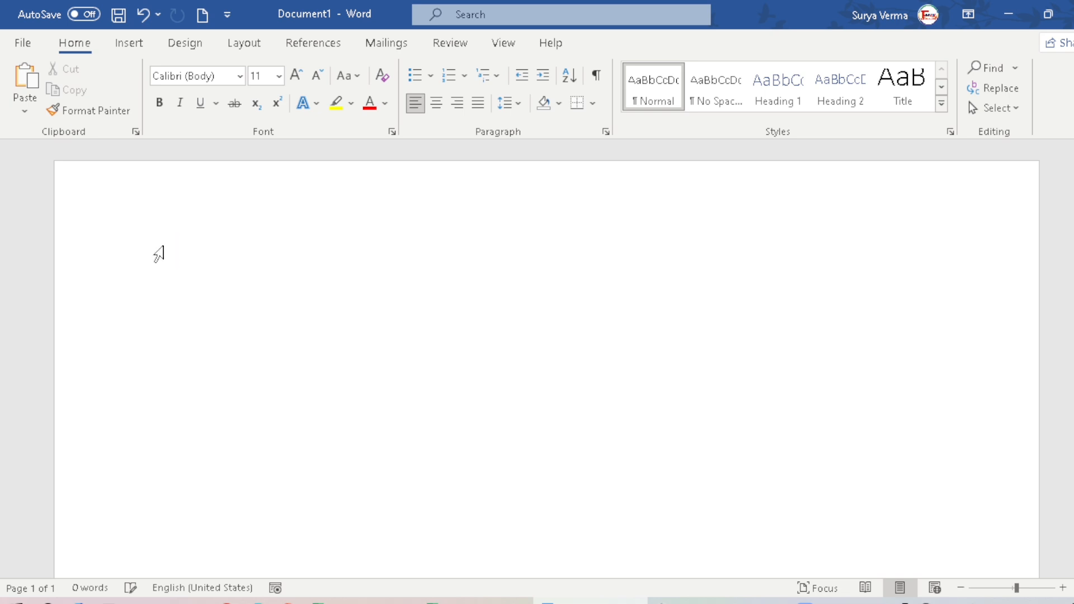
key(ctrl+v)
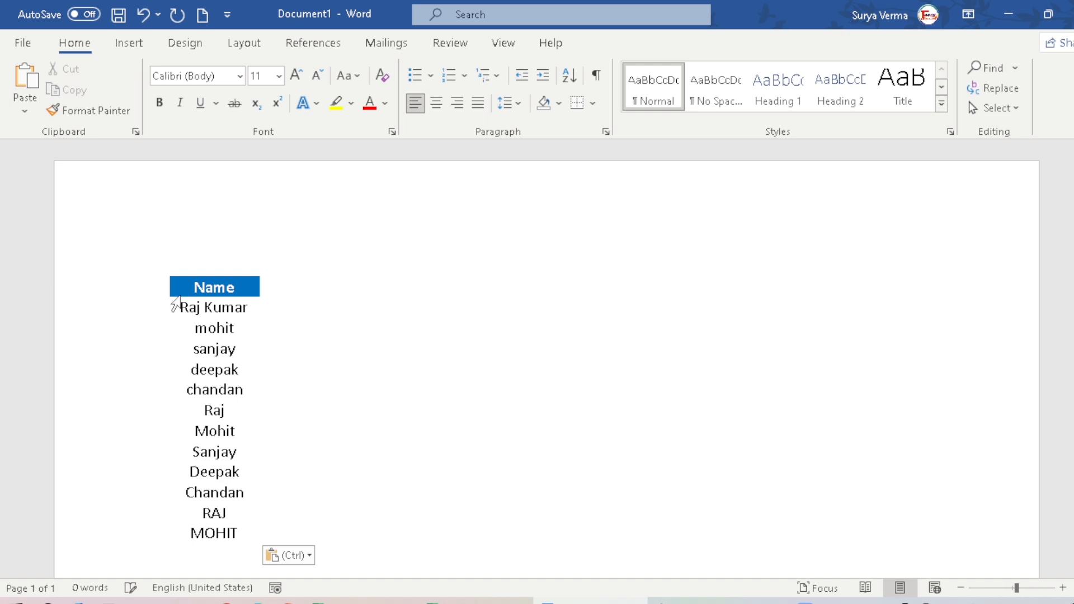
Step: Select the entire pasted name table and change its case to Capitalize Each Word
click(167, 290)
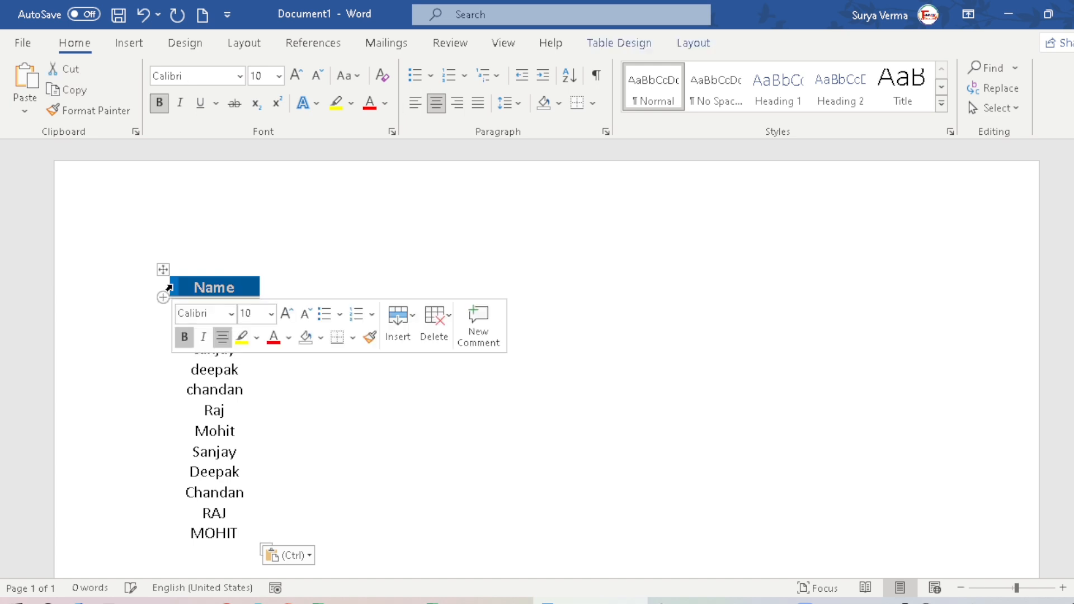
key(ctrl+a)
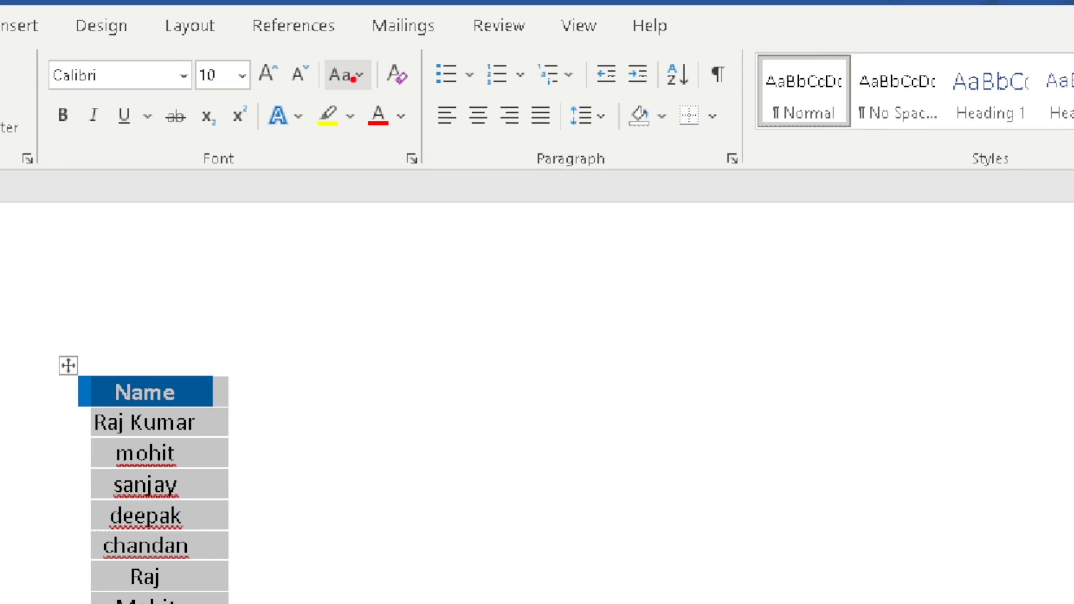
drag(327, 91, 367, 95)
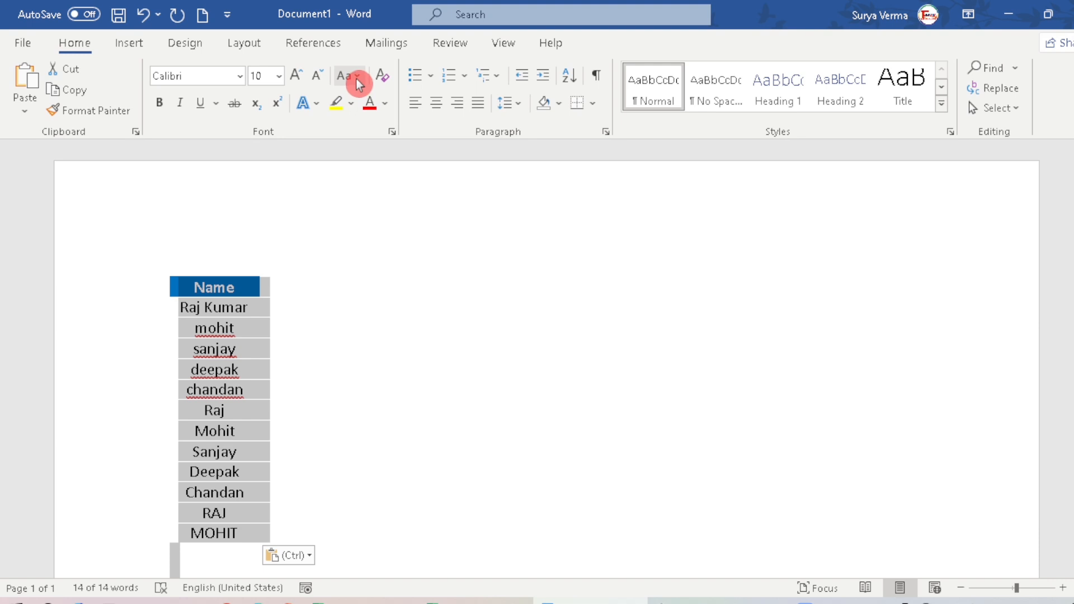
click(356, 79)
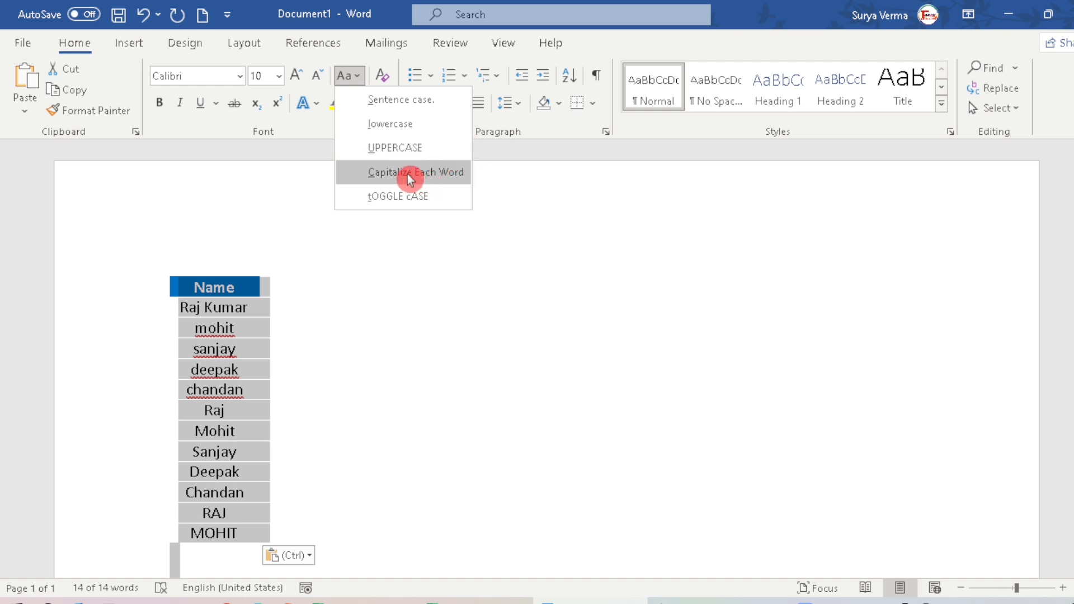
click(440, 176)
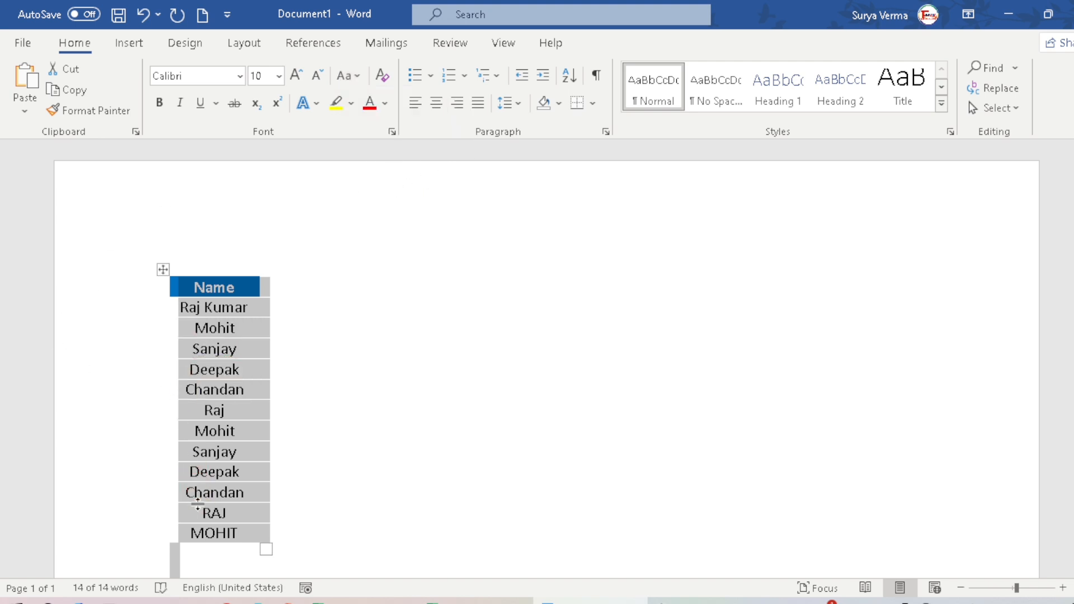
Step: Change the case of the selected name table to UPPERCASE
click(211, 535)
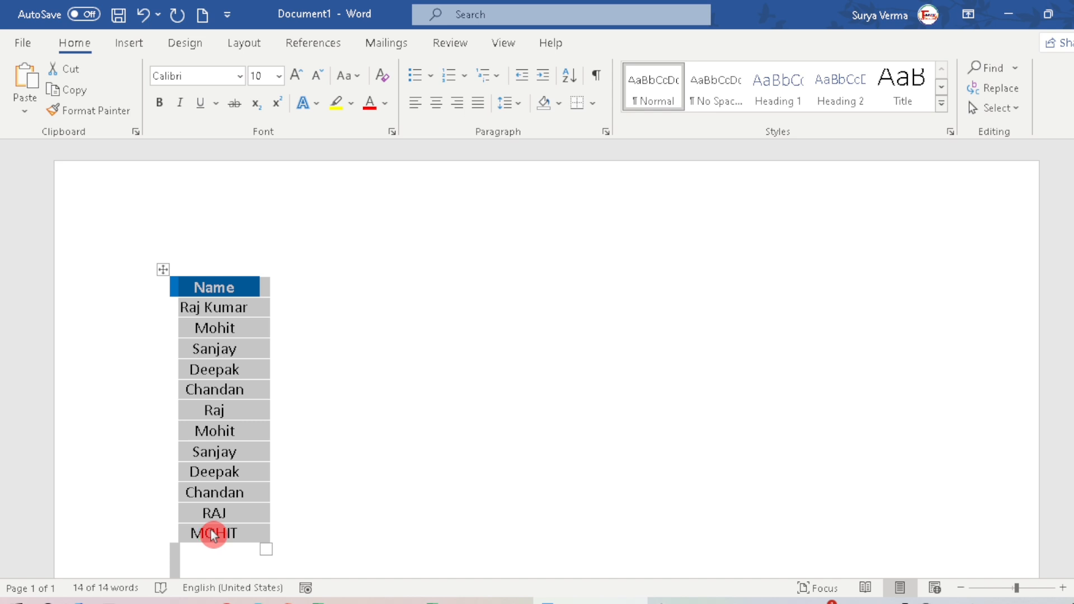
click(350, 79)
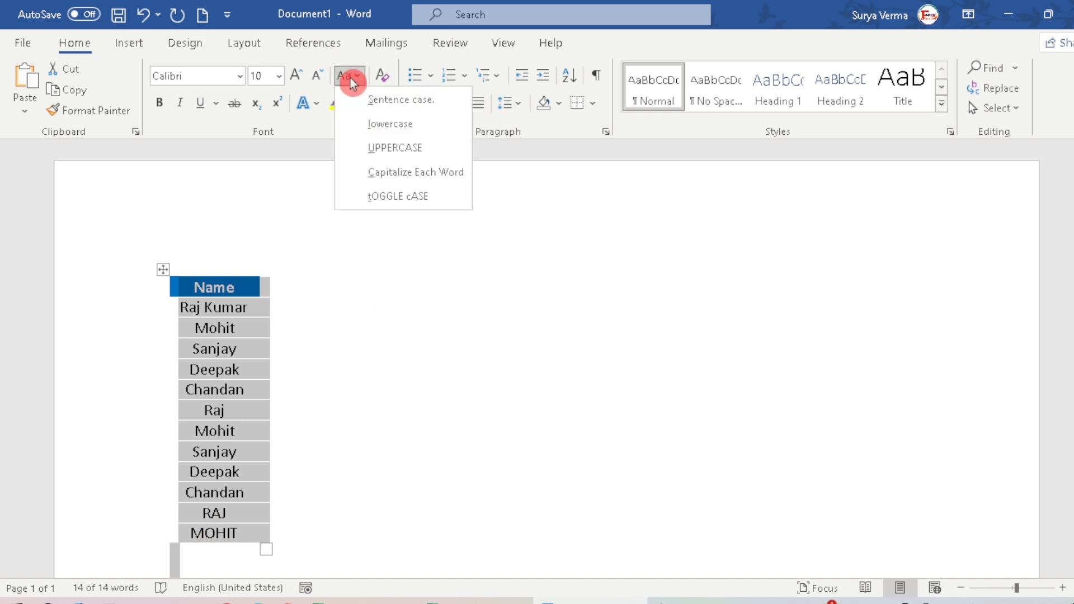
click(372, 147)
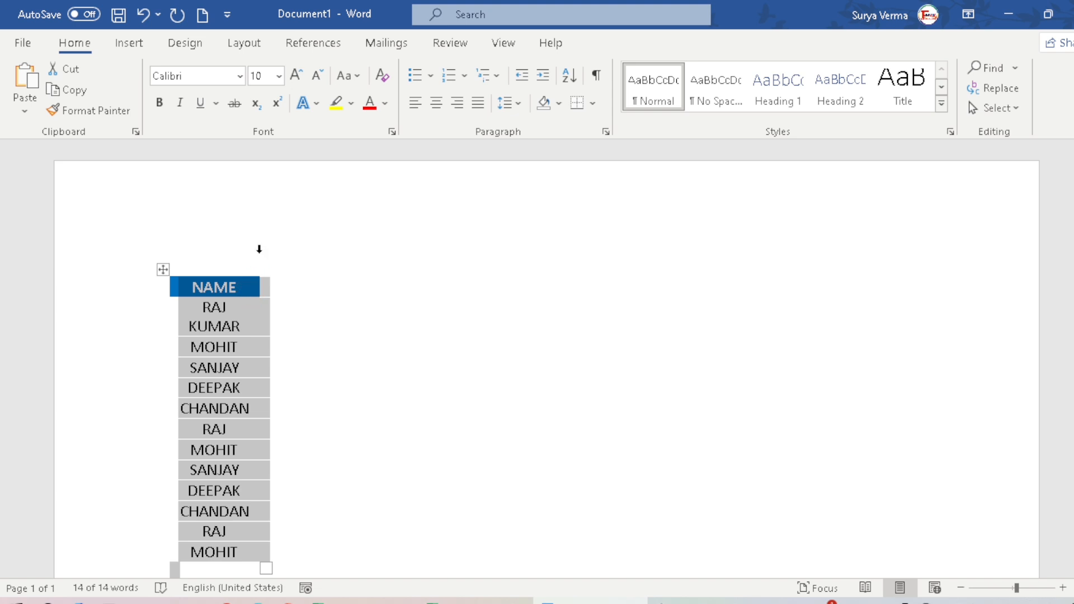
Step: Copy the uppercase name table, switch back to Excel and paste it at D5 under Method#2
mouse_move(264, 271)
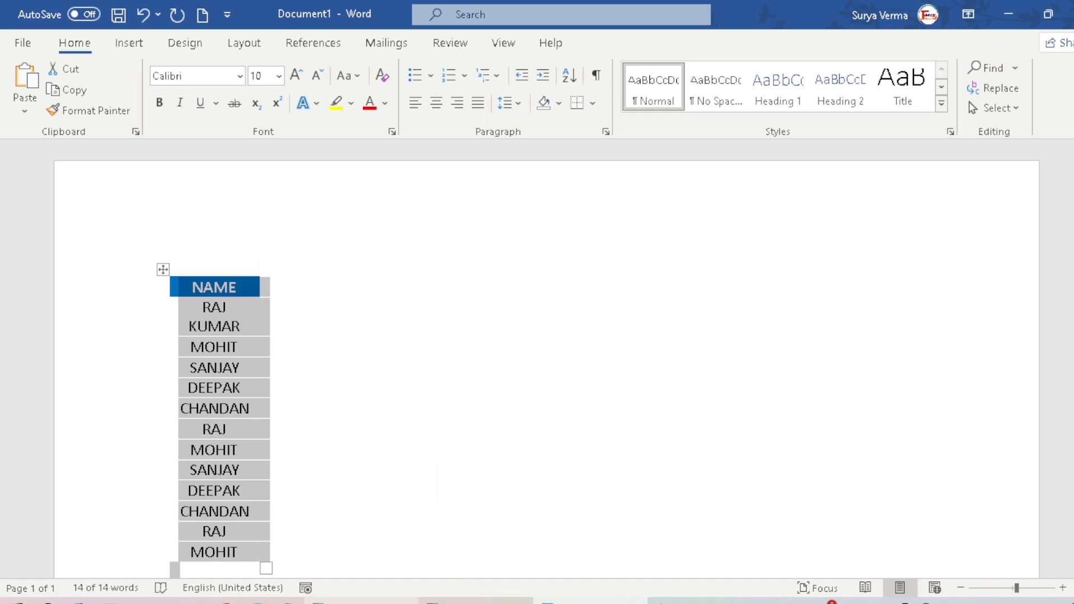
click(361, 602)
click(315, 269)
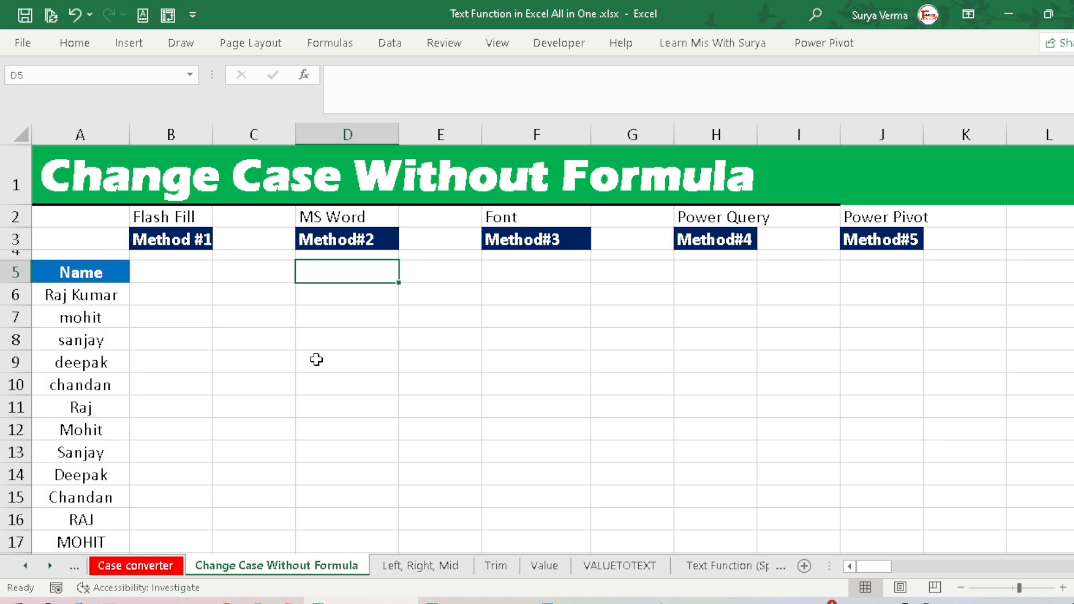
key(ctrl+v)
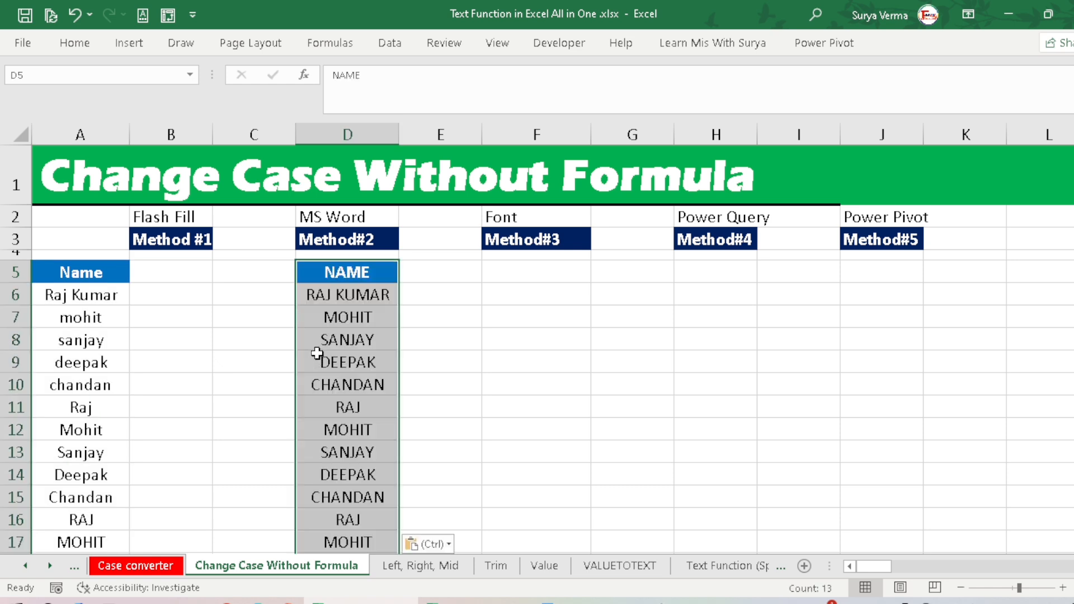
click(324, 307)
scroll(324, 310, down, 2)
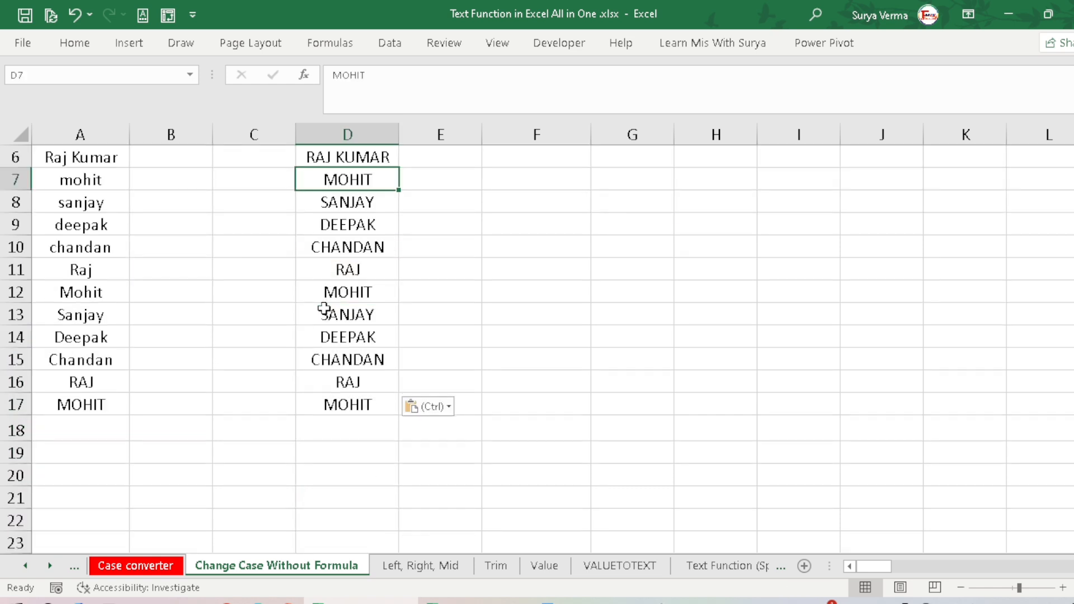
scroll(325, 308, up, 2)
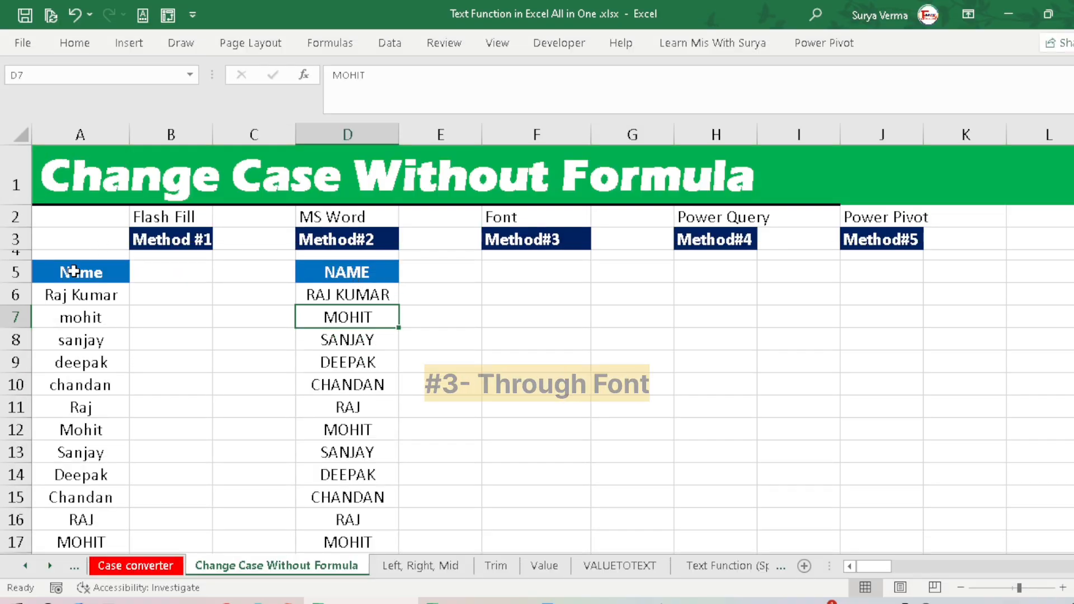
Step: Copy the Name list with its header (A5:A17) to F5 under Method#3 and select the pasted names F6:F17
click(73, 272)
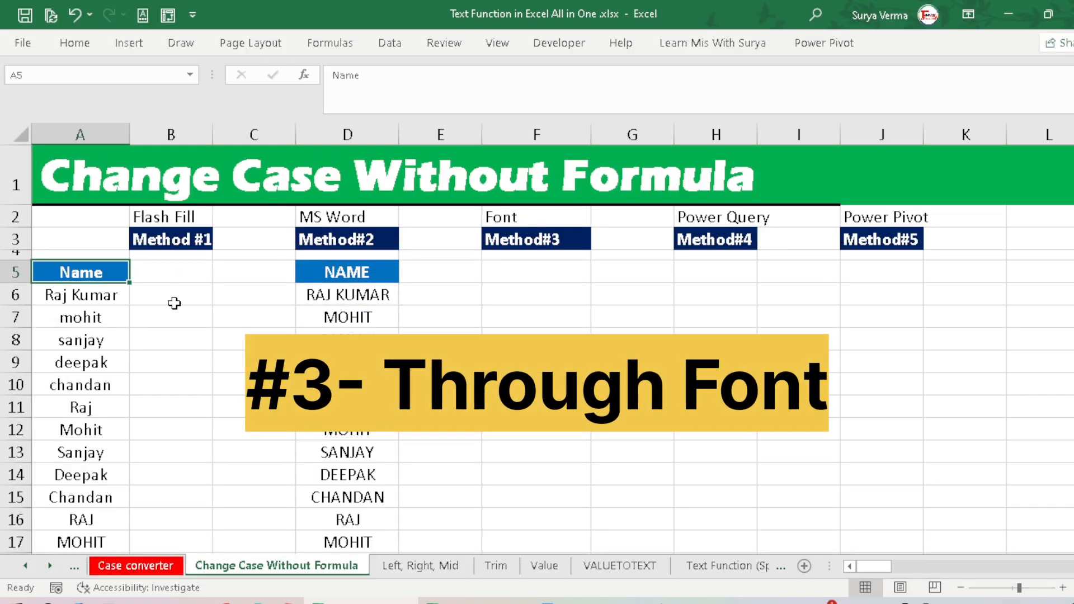
key(ctrl+shift+Down)
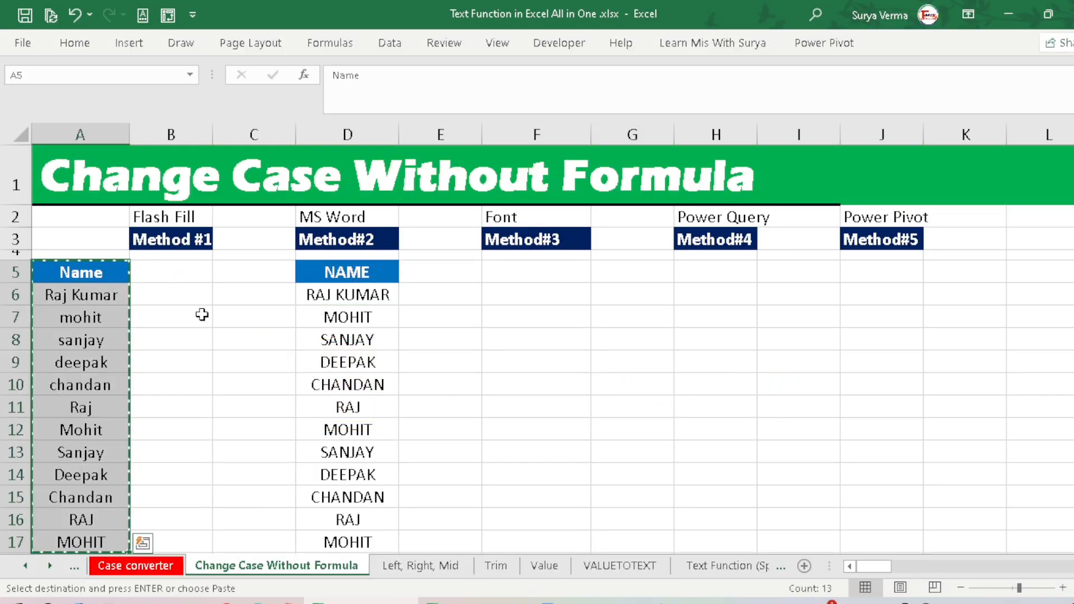
key(ctrl+c)
click(530, 280)
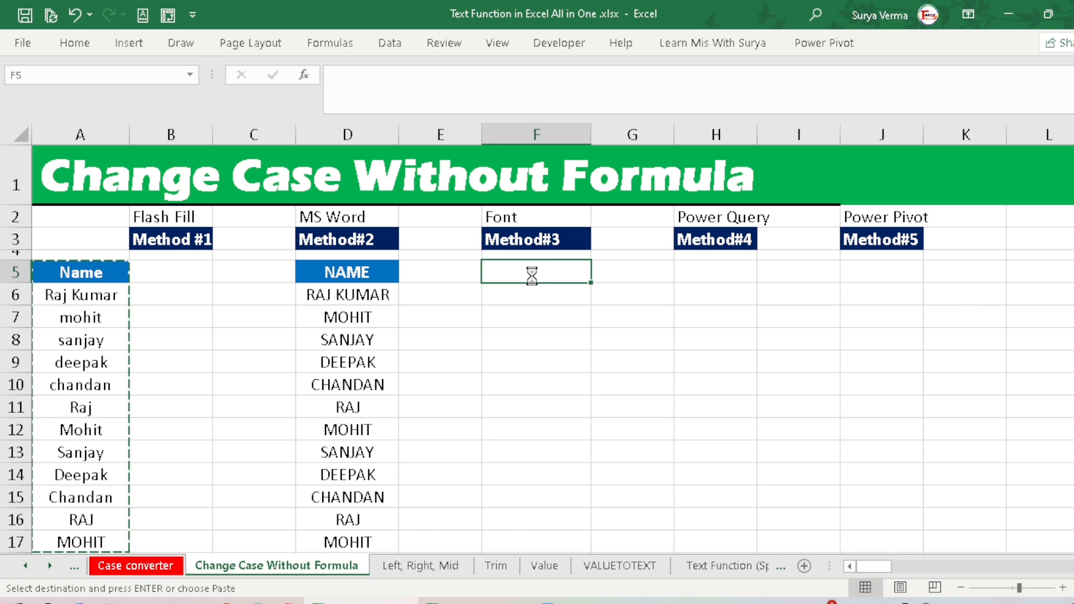
key(ctrl+v)
click(522, 311)
click(524, 293)
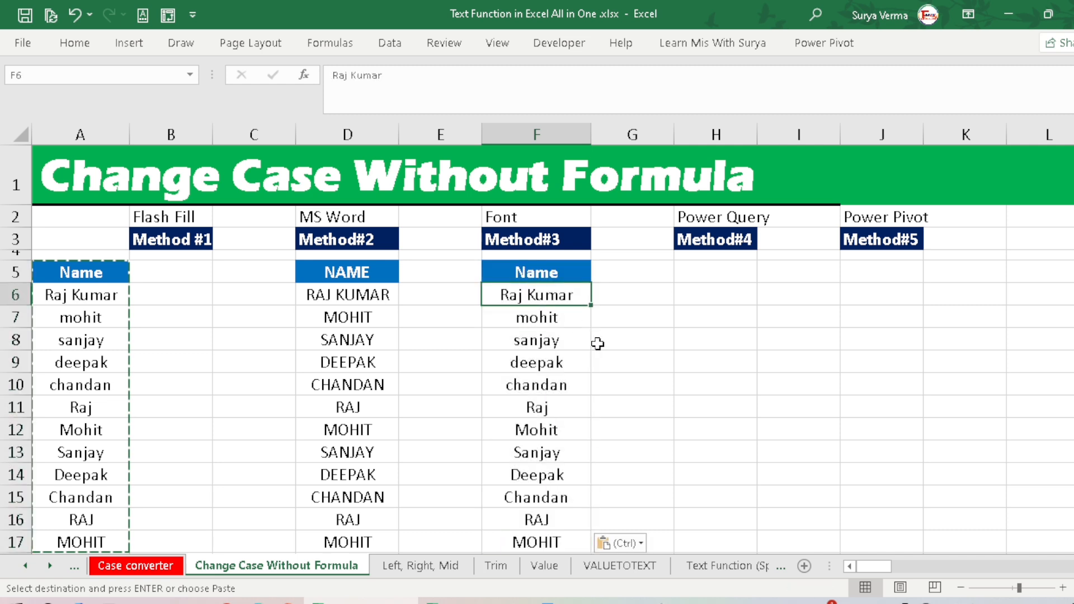
key(ctrl+shift+Down)
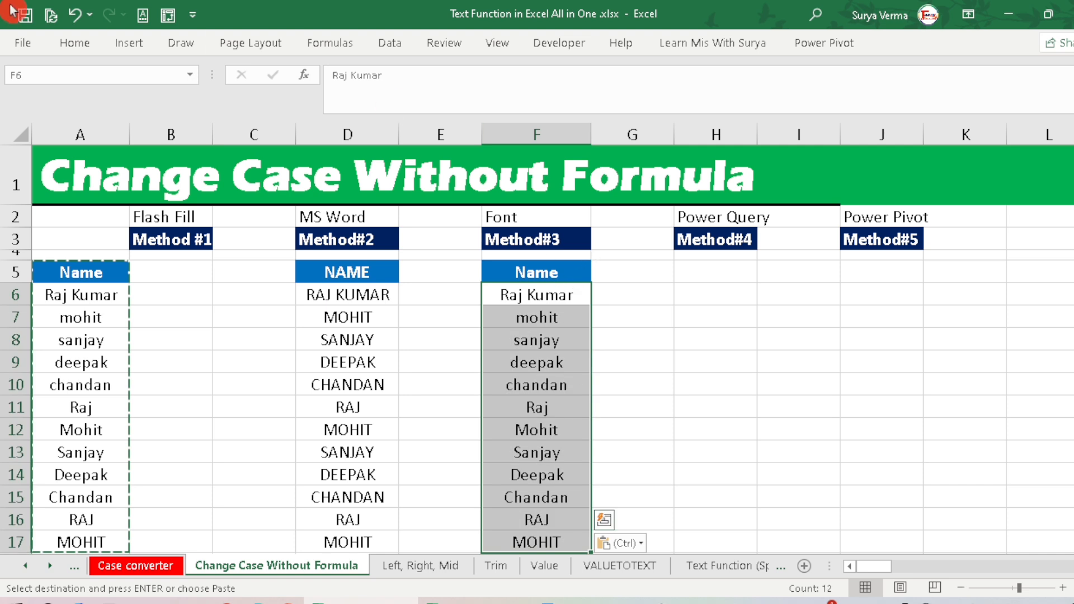
Step: Set the font of the selected names F6:F17 to Airstrike Academy
click(67, 46)
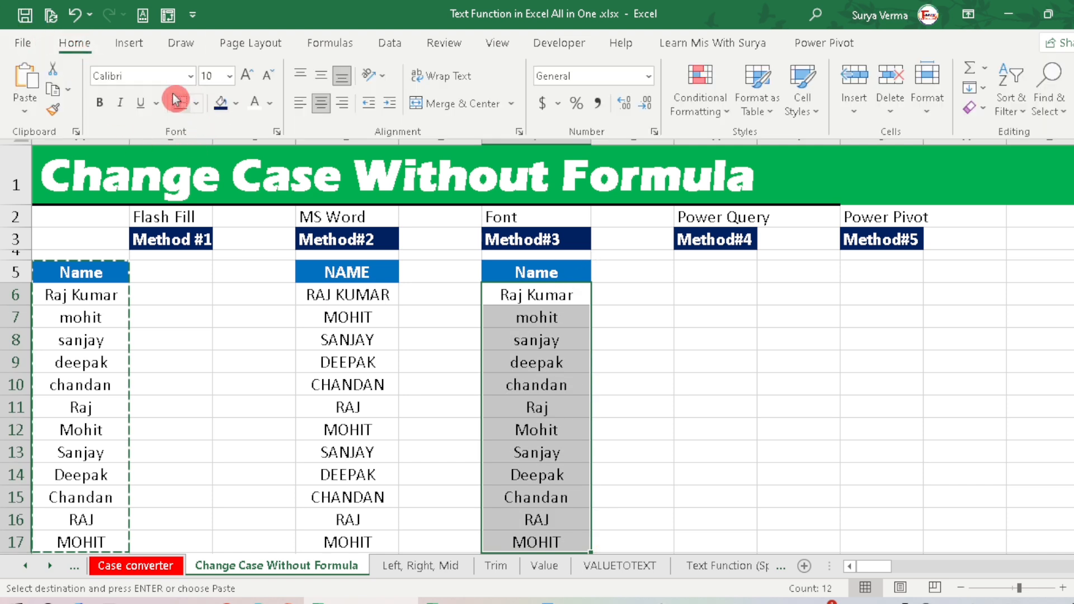
click(193, 77)
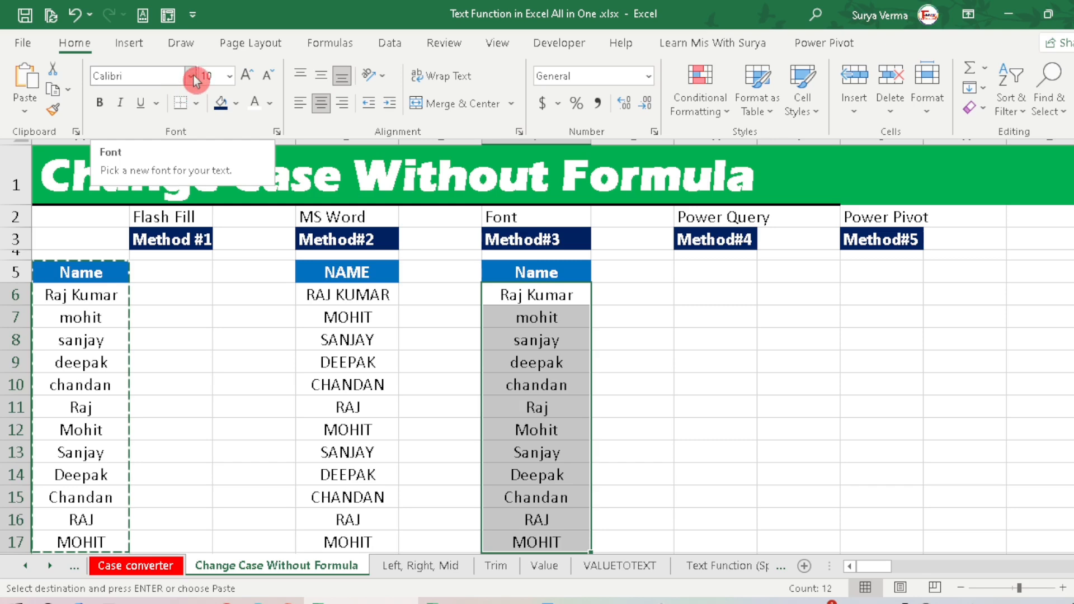
click(192, 77)
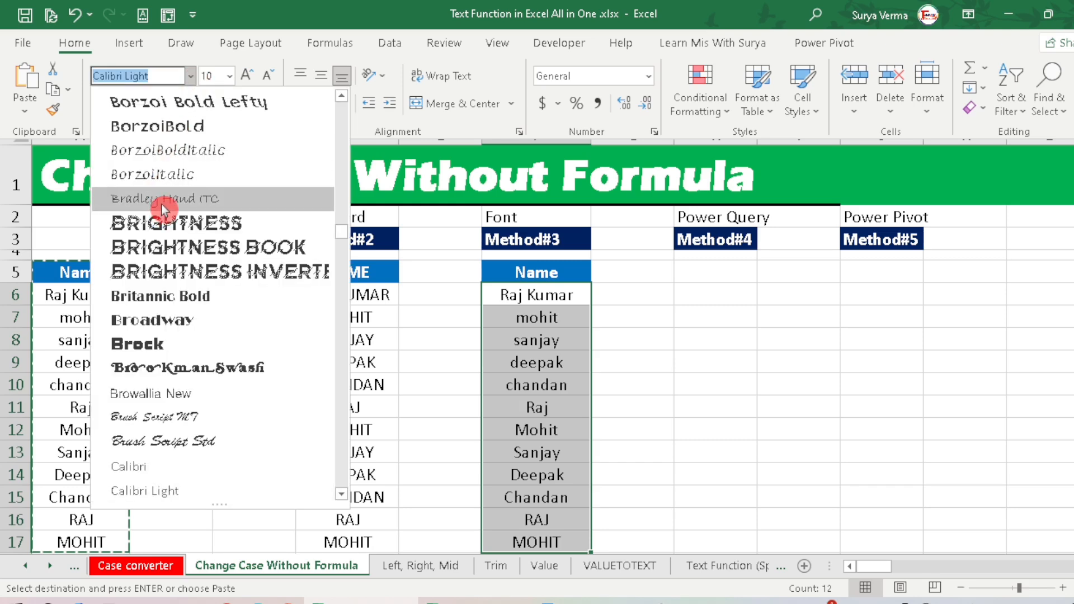
scroll(162, 207, up, 6)
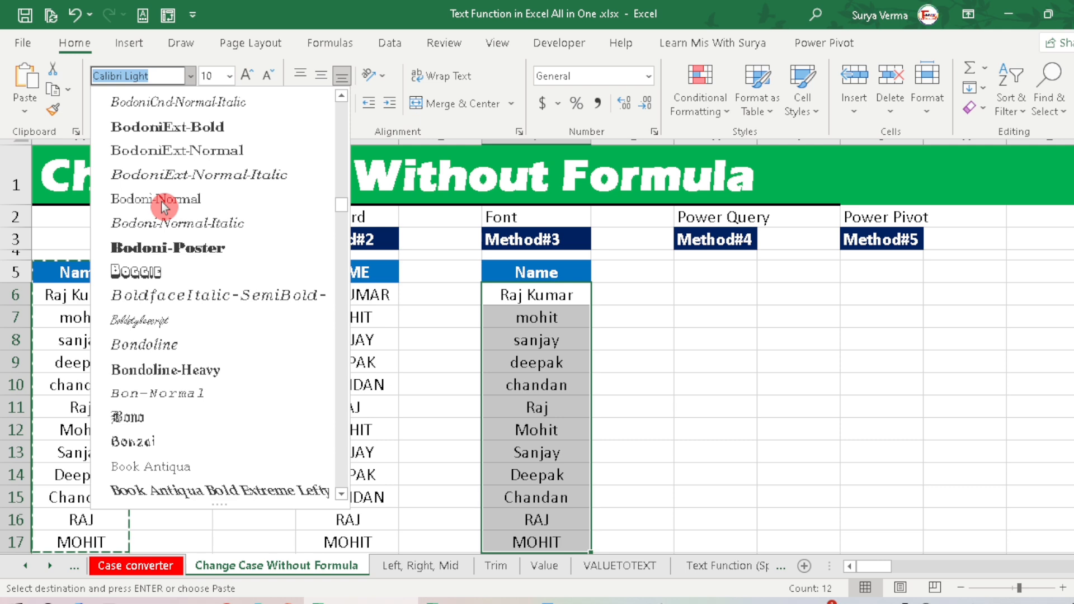
scroll(163, 207, up, 15)
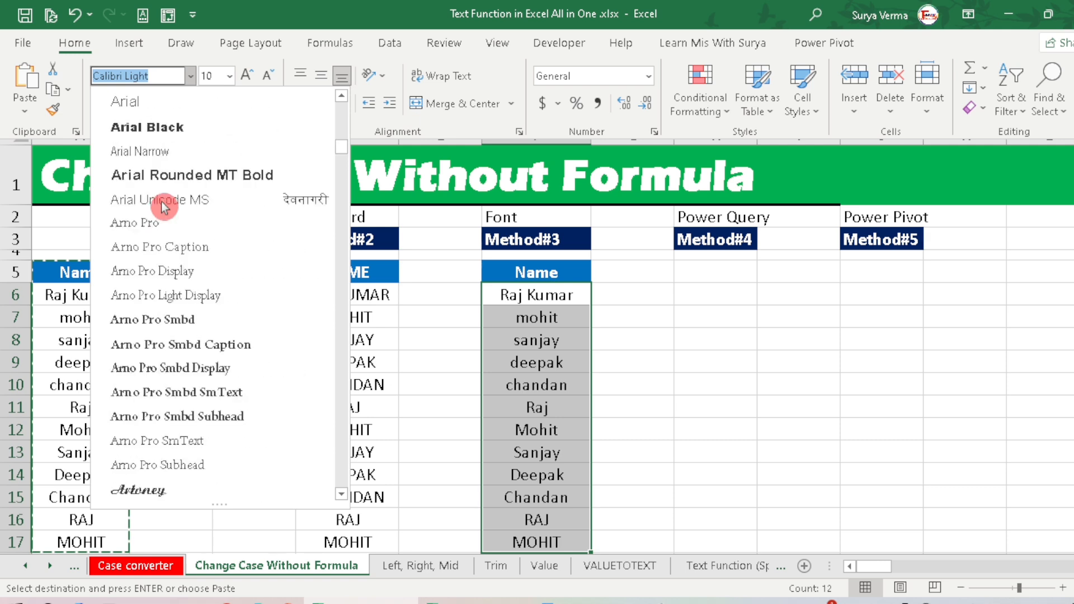
scroll(163, 207, up, 6)
scroll(163, 207, down, 3)
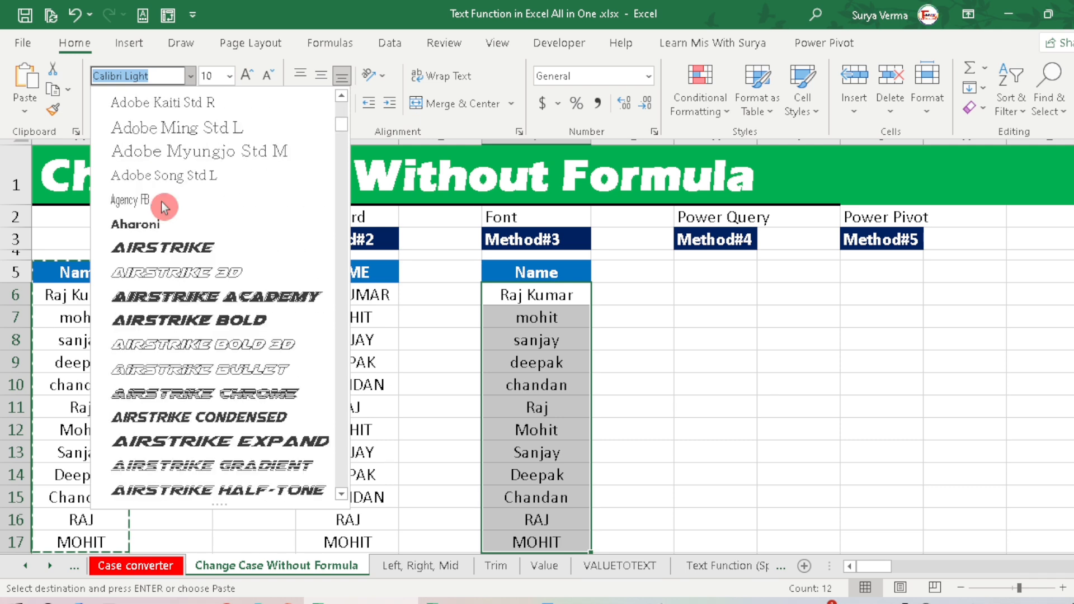
click(175, 297)
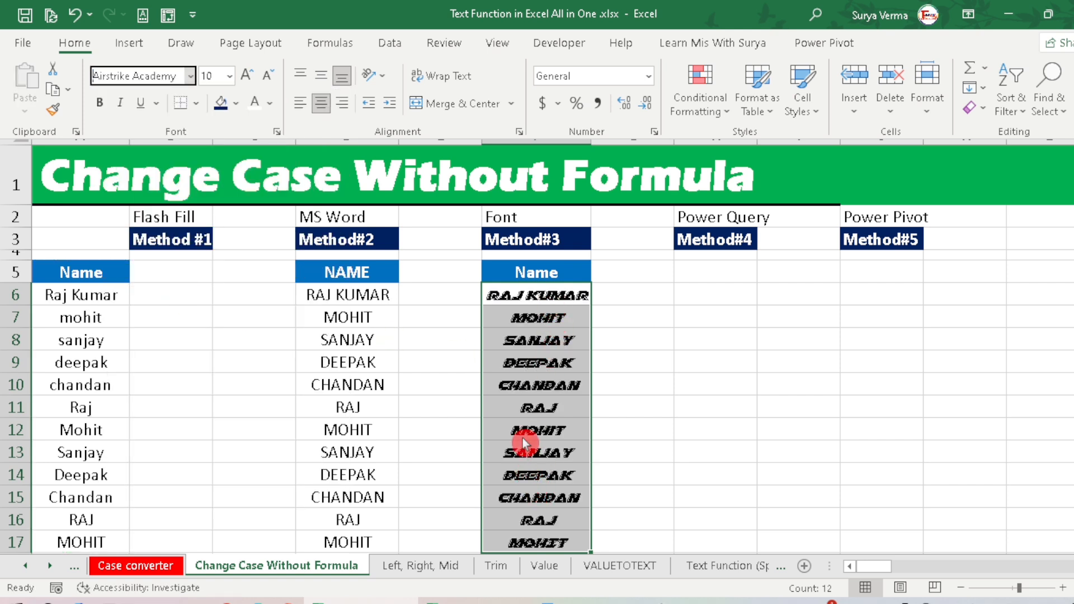
Step: Change the font of the selected Method#3 names to Brightness Inverted
click(191, 76)
scroll(210, 308, down, 5)
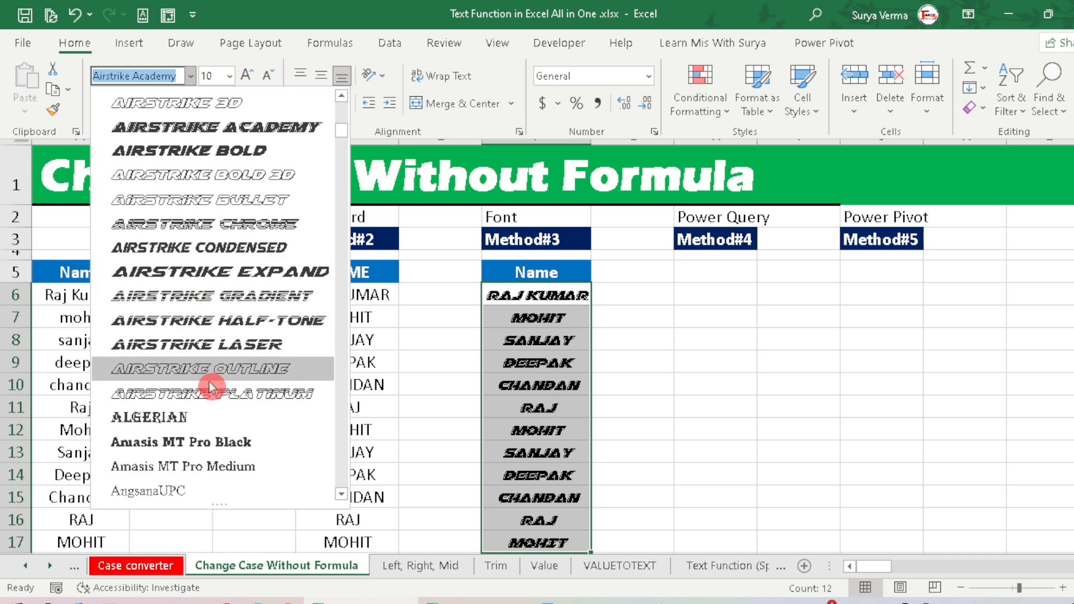
scroll(210, 386, down, 4)
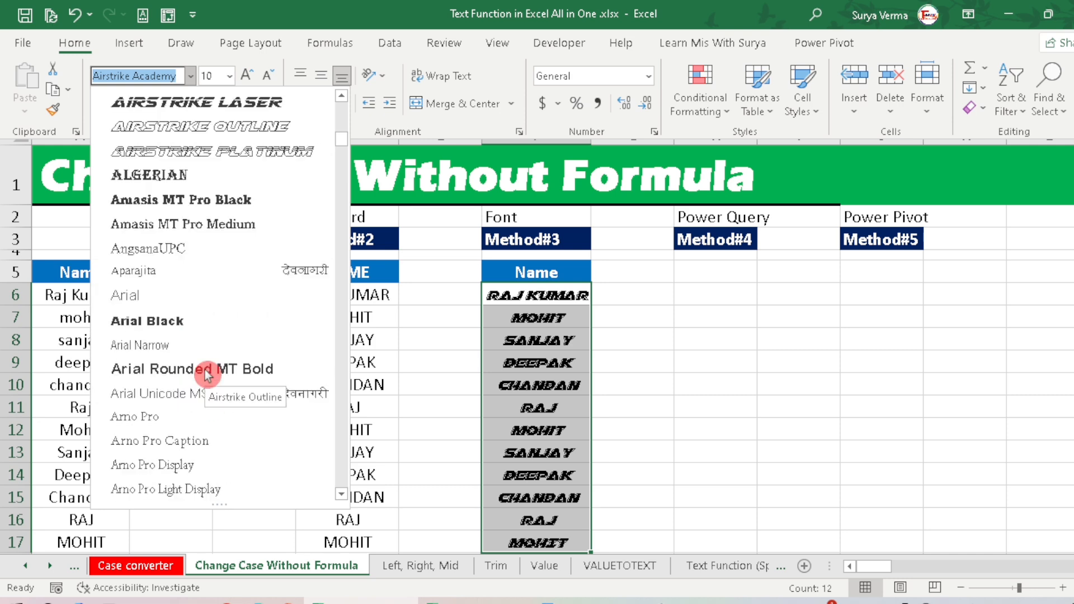
scroll(209, 375, down, 2)
scroll(208, 375, down, 6)
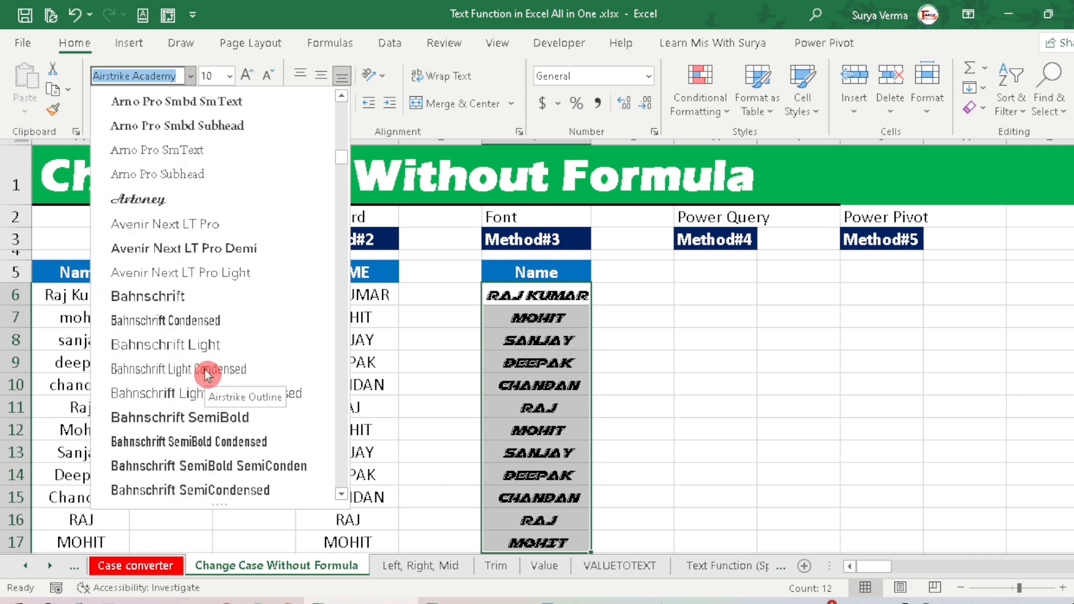
scroll(208, 375, down, 3)
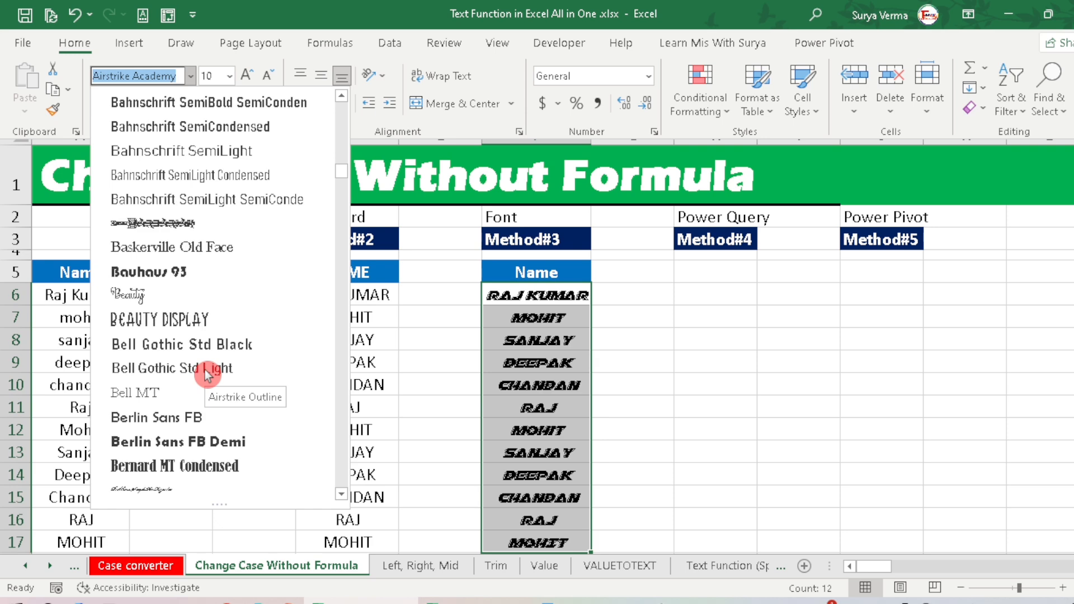
scroll(208, 375, down, 5)
scroll(209, 374, down, 2)
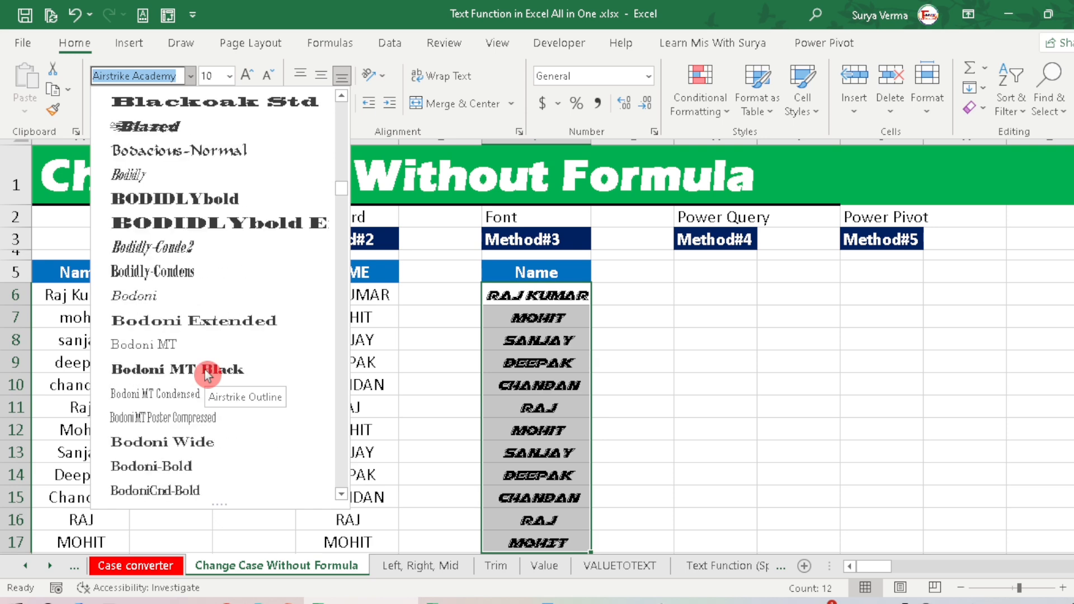
scroll(208, 375, down, 7)
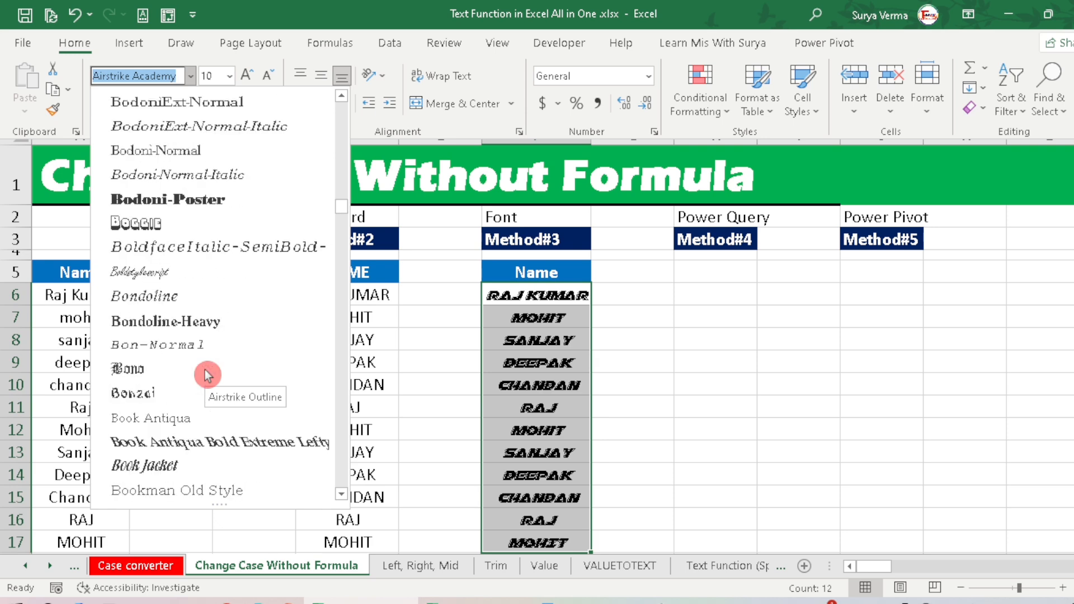
scroll(205, 371, down, 3)
scroll(205, 370, down, 2)
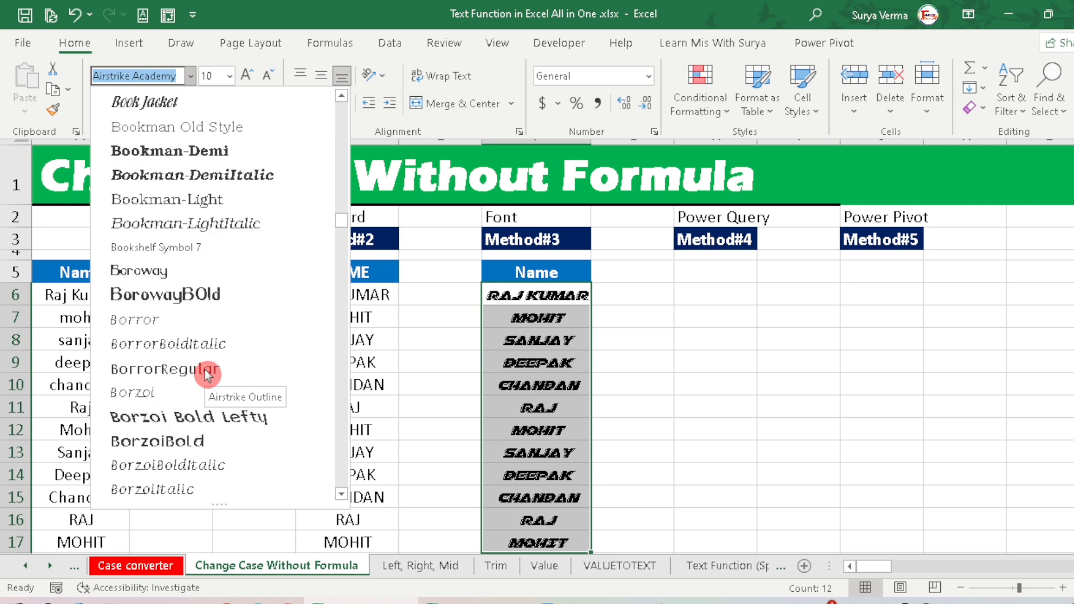
scroll(208, 375, down, 3)
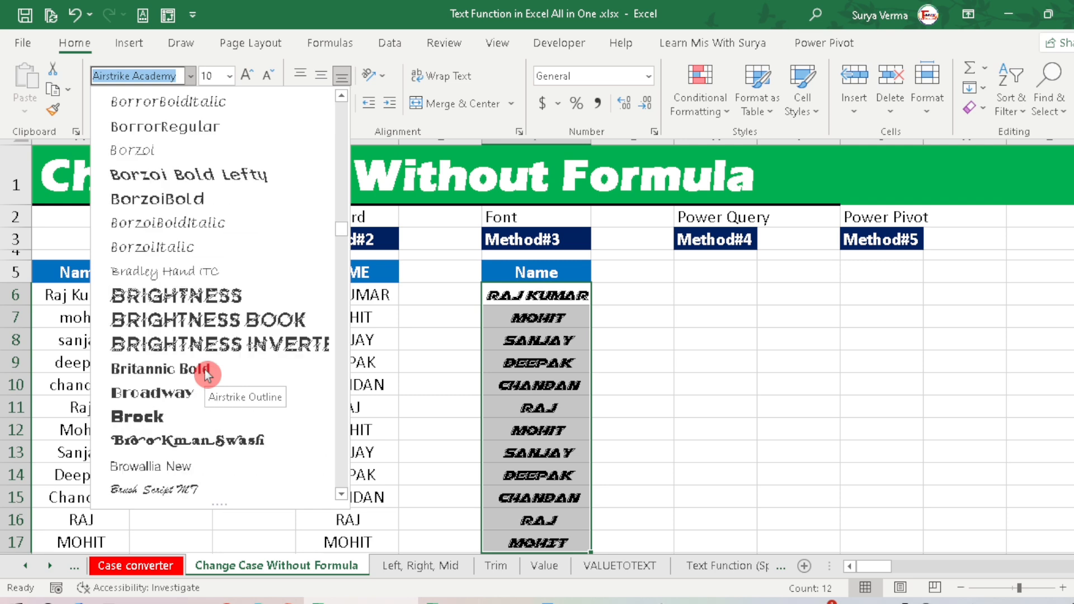
click(213, 341)
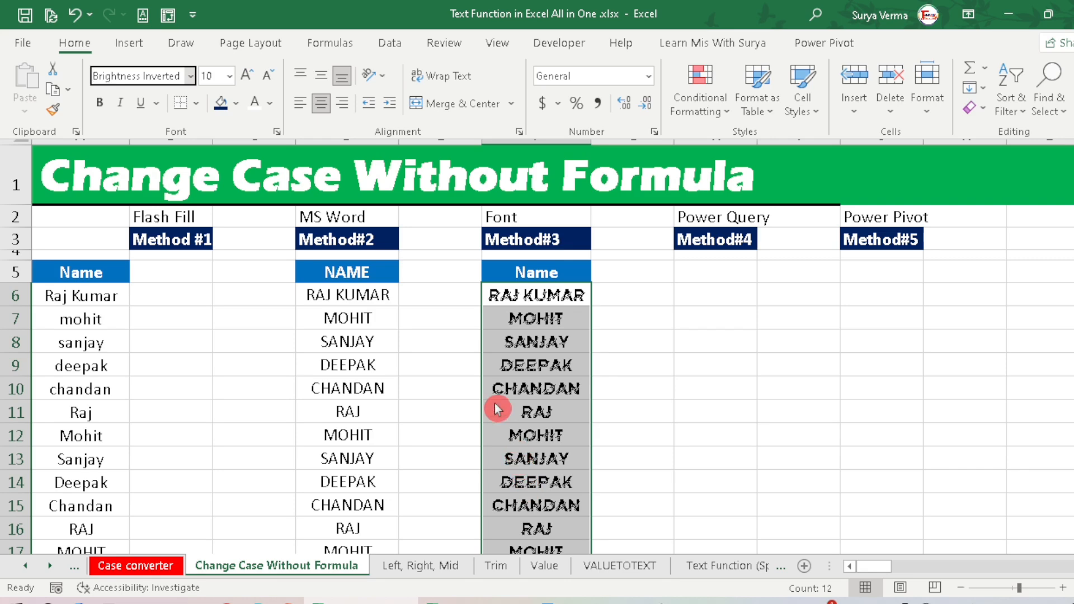
click(190, 75)
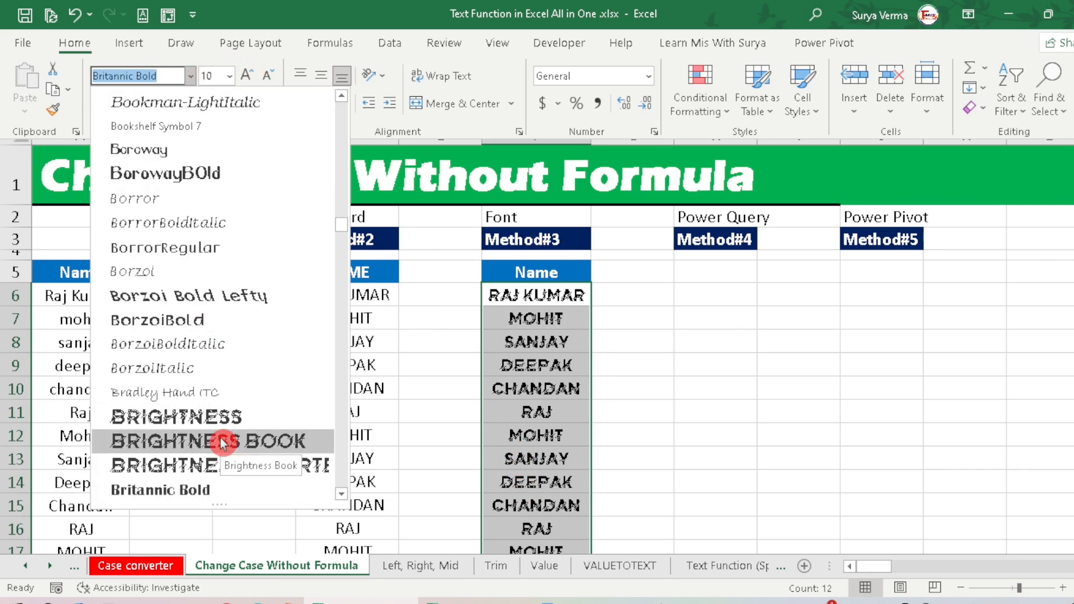
scroll(223, 443, down, 2)
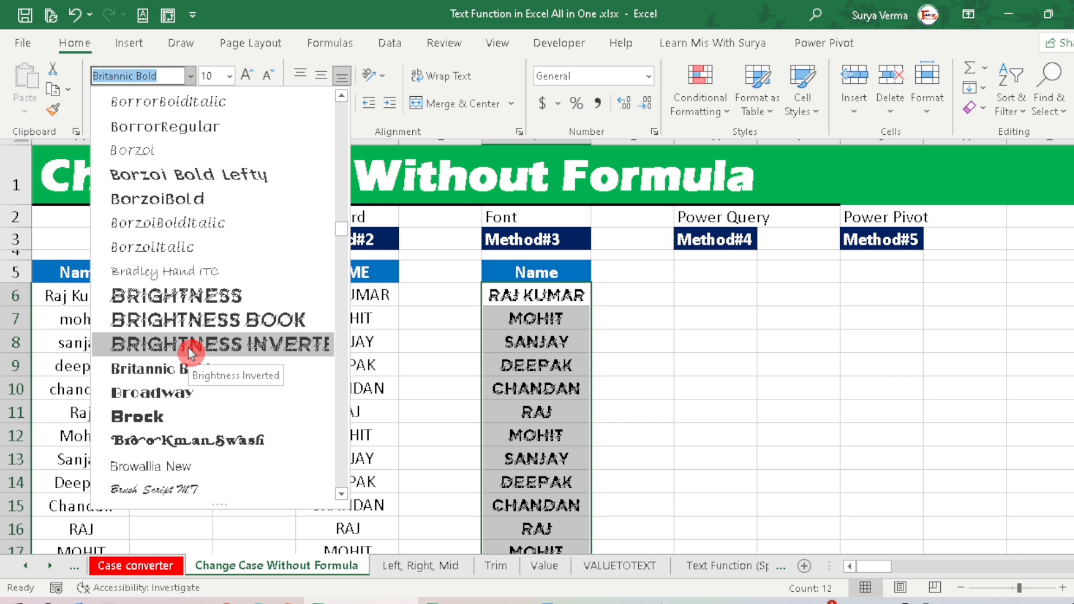
click(542, 335)
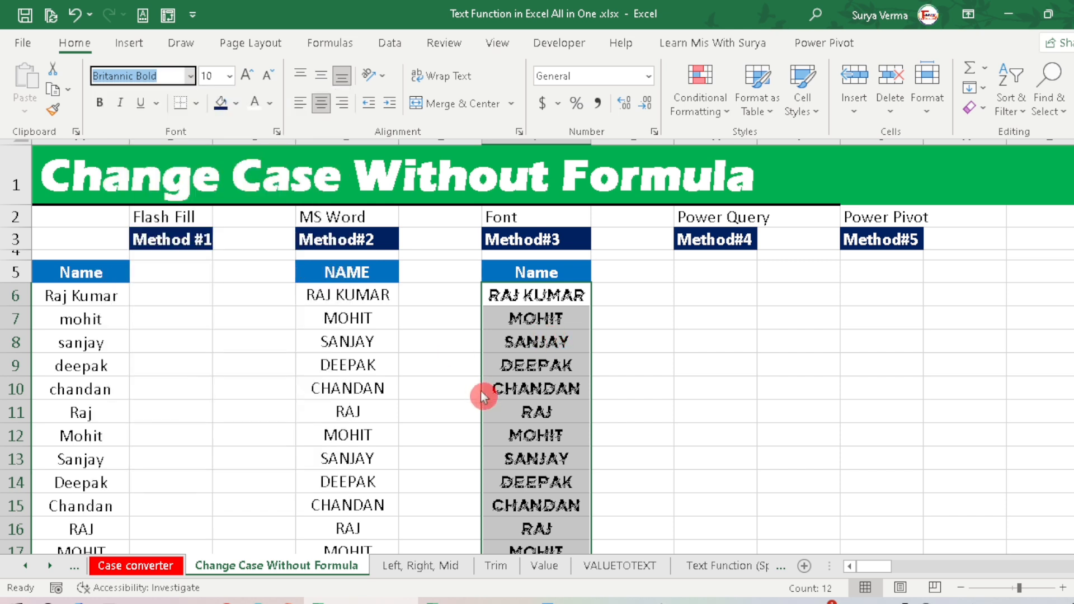
click(518, 394)
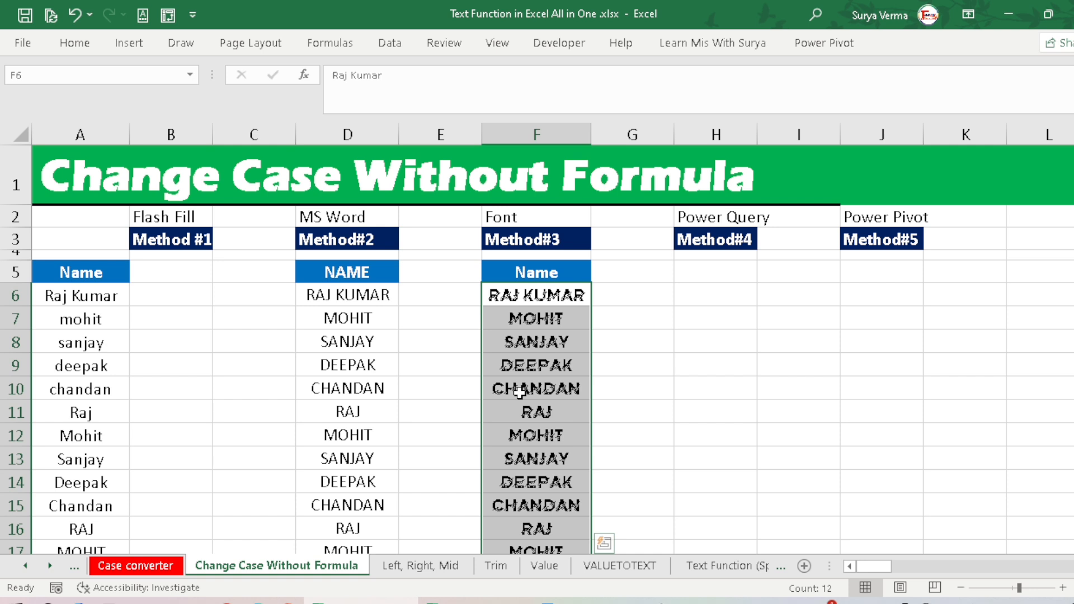
Step: Enter the test text sfsaf in F10 of the Method#3 list and asdsaf in the neighbouring cell G10
click(520, 392)
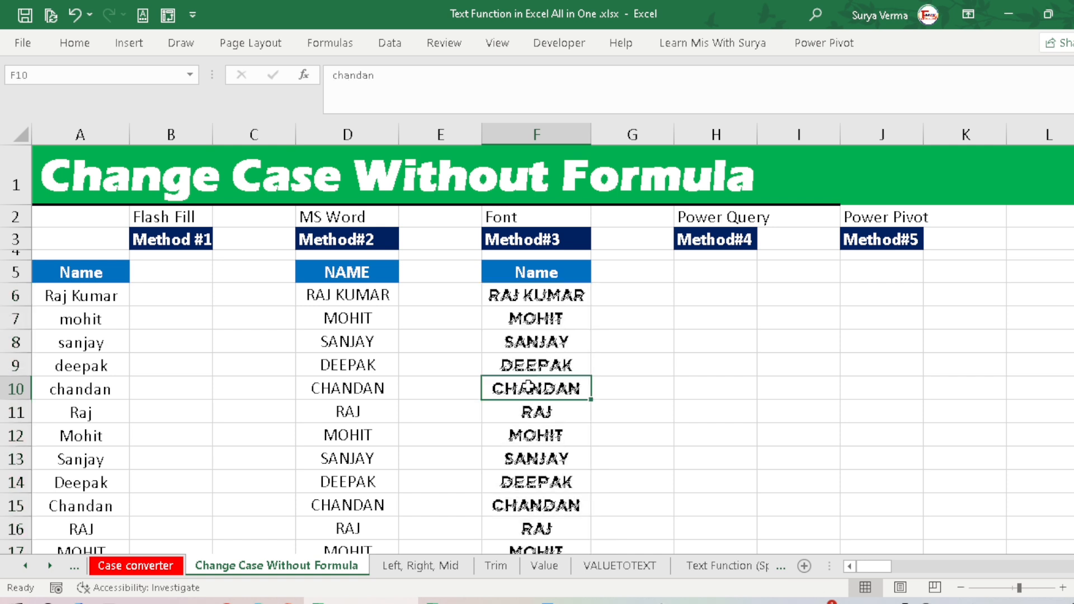
text(sfsaf)
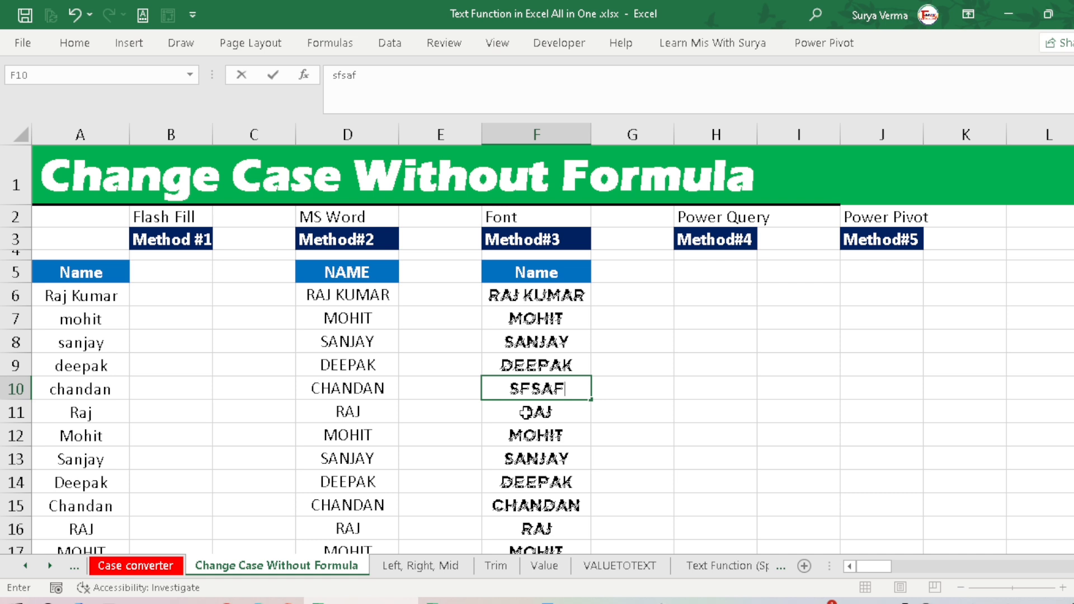
key(Tab)
text(asdsaf)
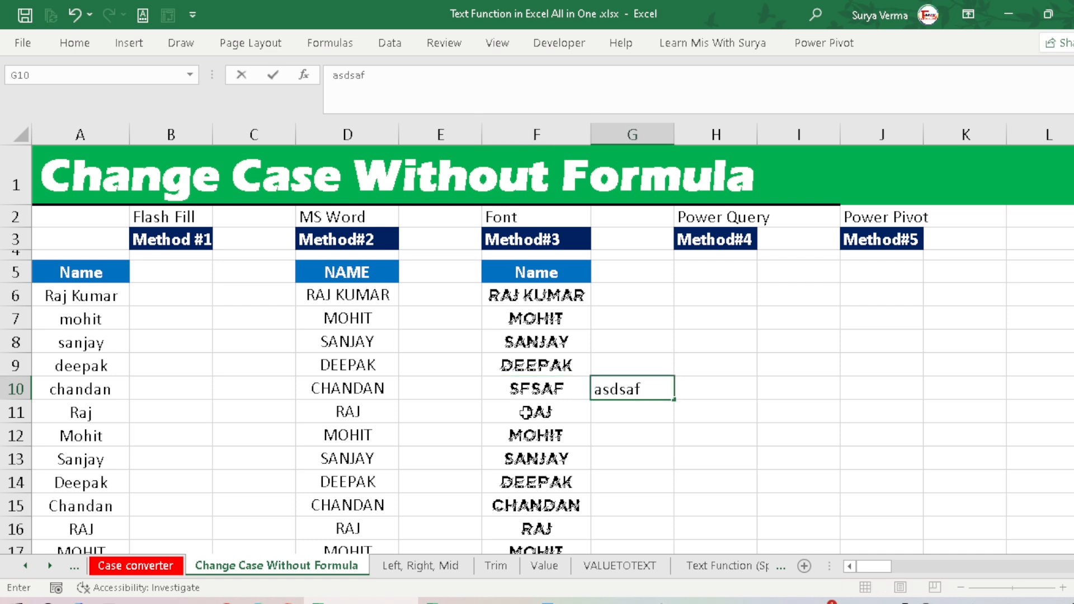
key(Tab)
Step: Compare how the test entries in G10 and F10 and the Method#3 names F6:F17 display, ending on the Method#4 heading
key(Left)
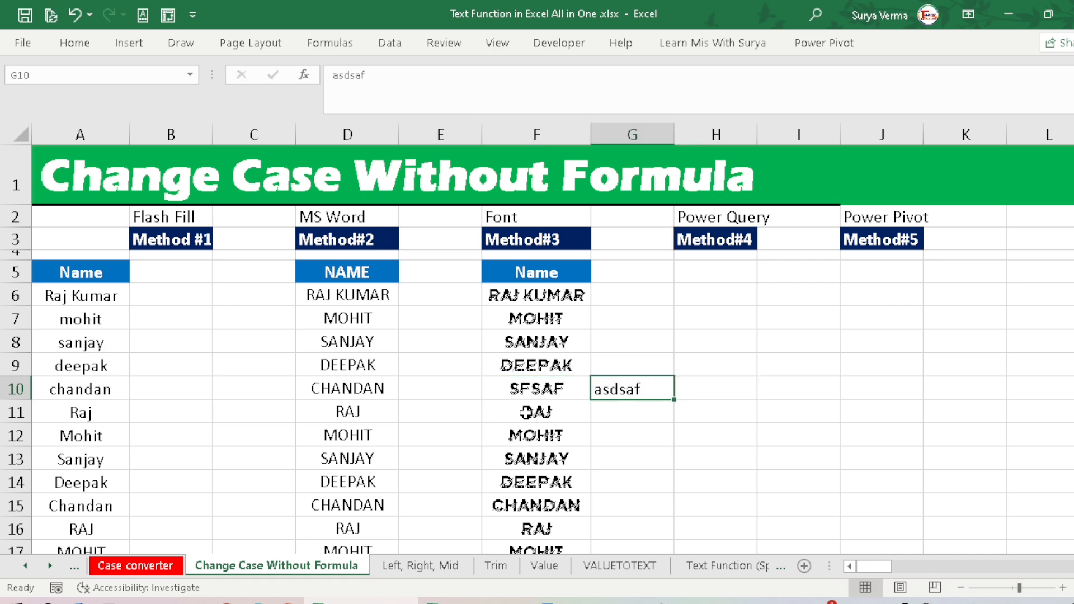
key(Left)
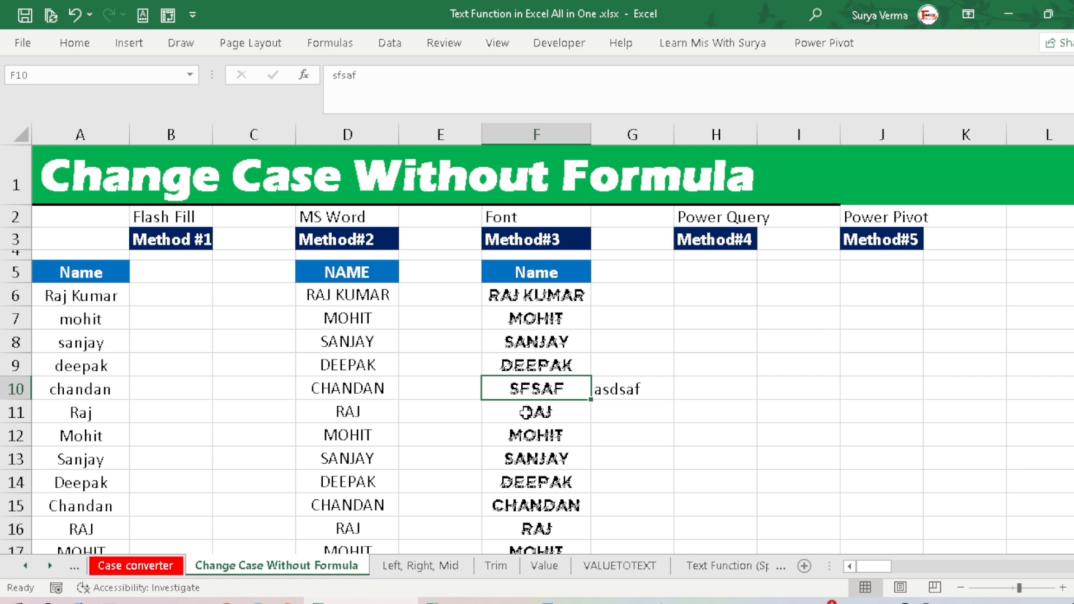
key(Up)
key(Up)
key(Up)
key(Up)
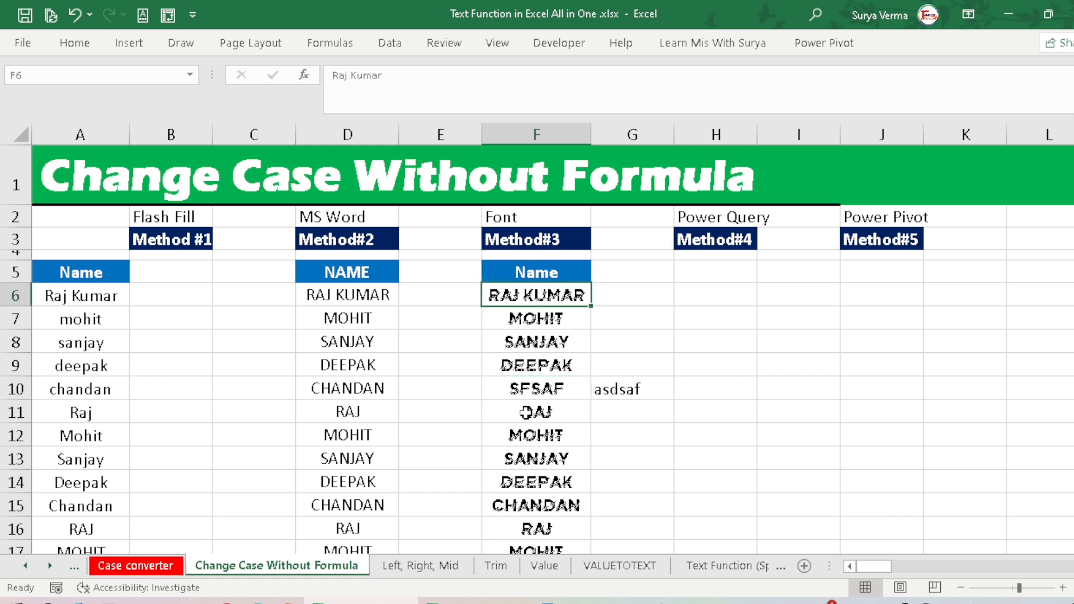
key(ctrl+shift+Down)
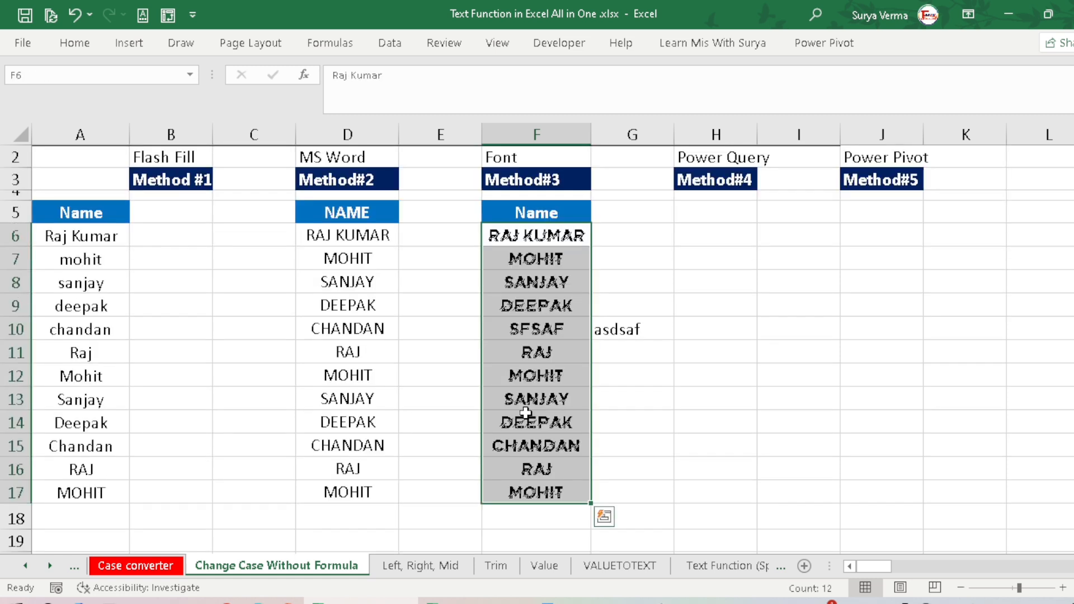
key(Up)
key(Down)
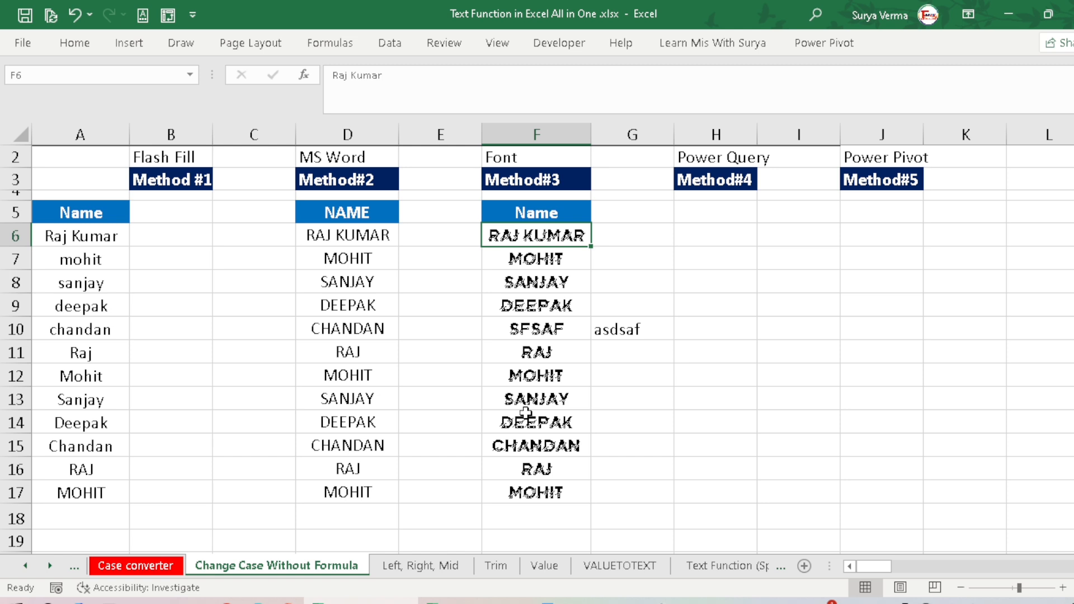
scroll(538, 236, up, 1)
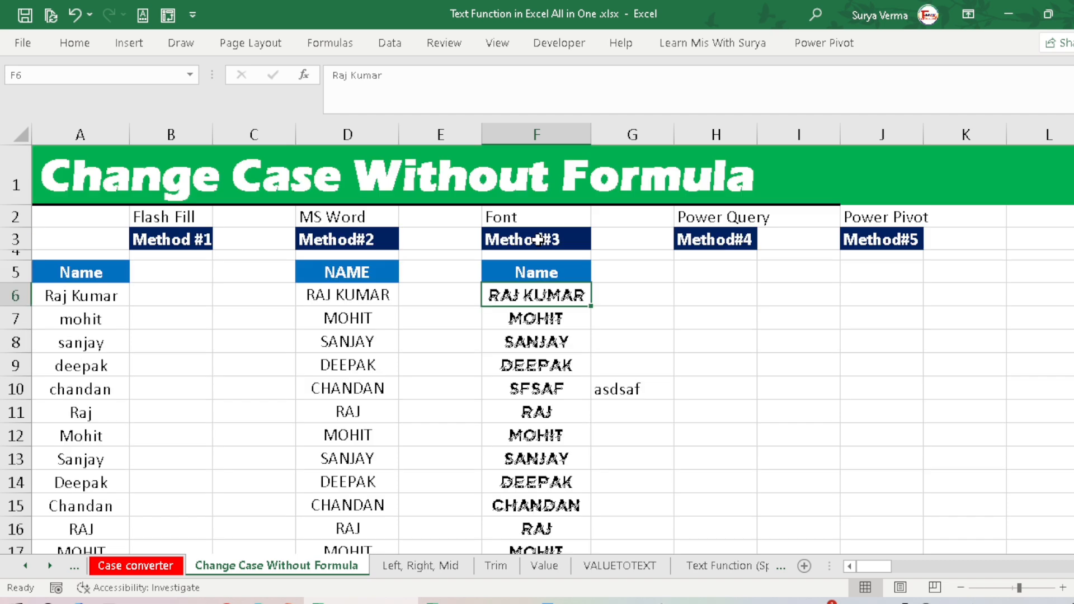
click(709, 241)
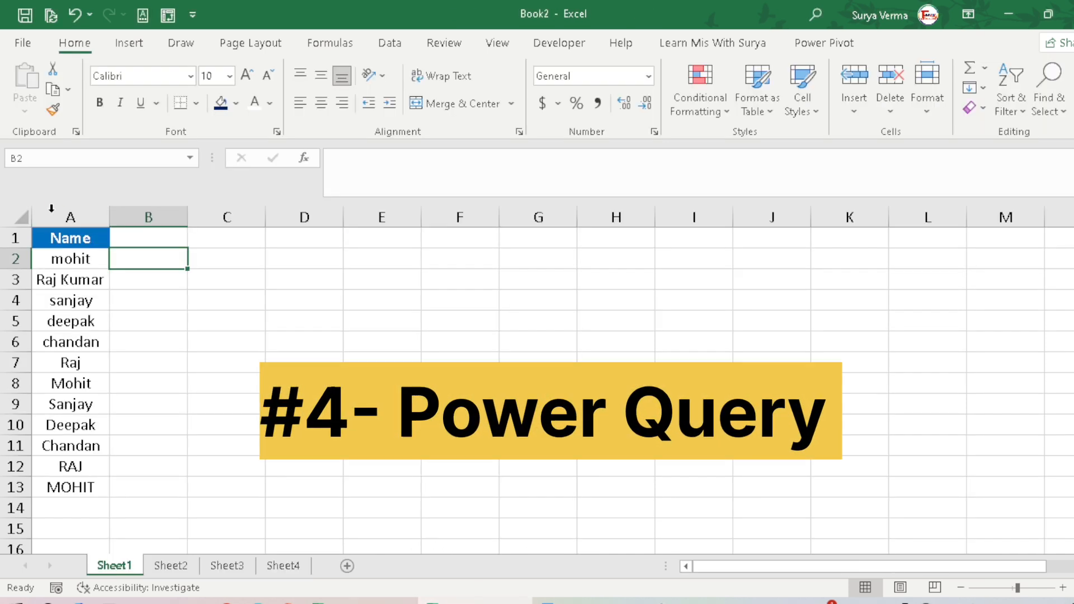
Step: Load the name list A1:A13 on Sheet1 of Book2 into Power Query as a table with headers
click(59, 239)
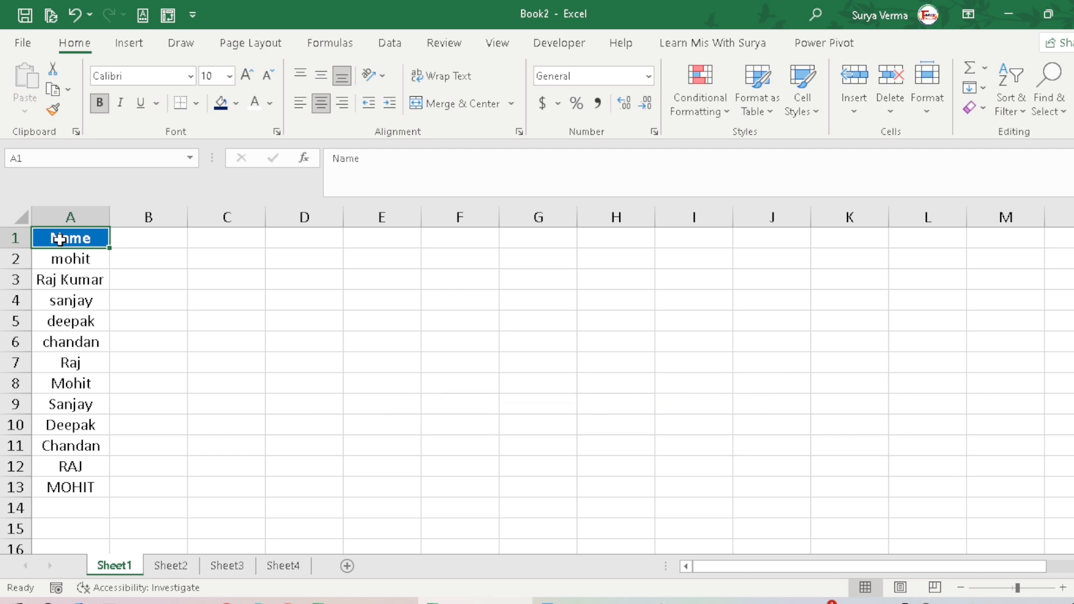
click(390, 43)
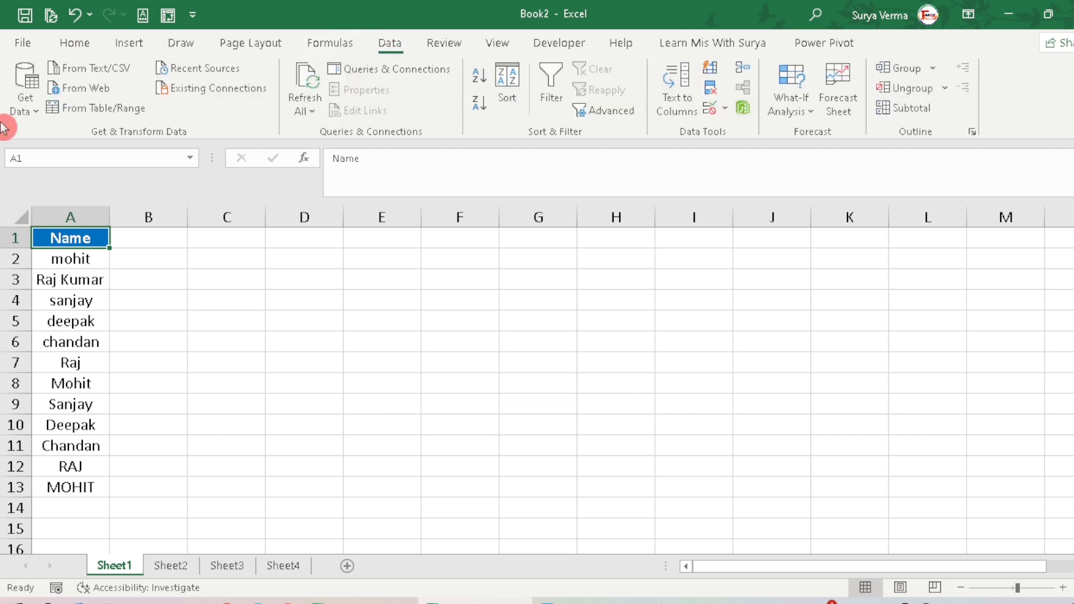
click(97, 110)
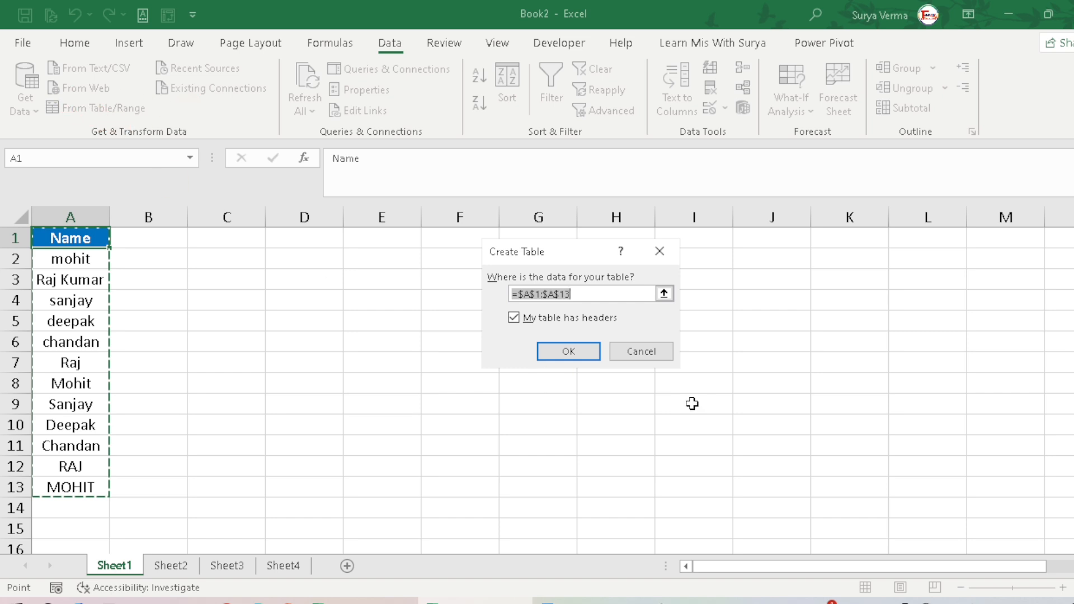
click(572, 351)
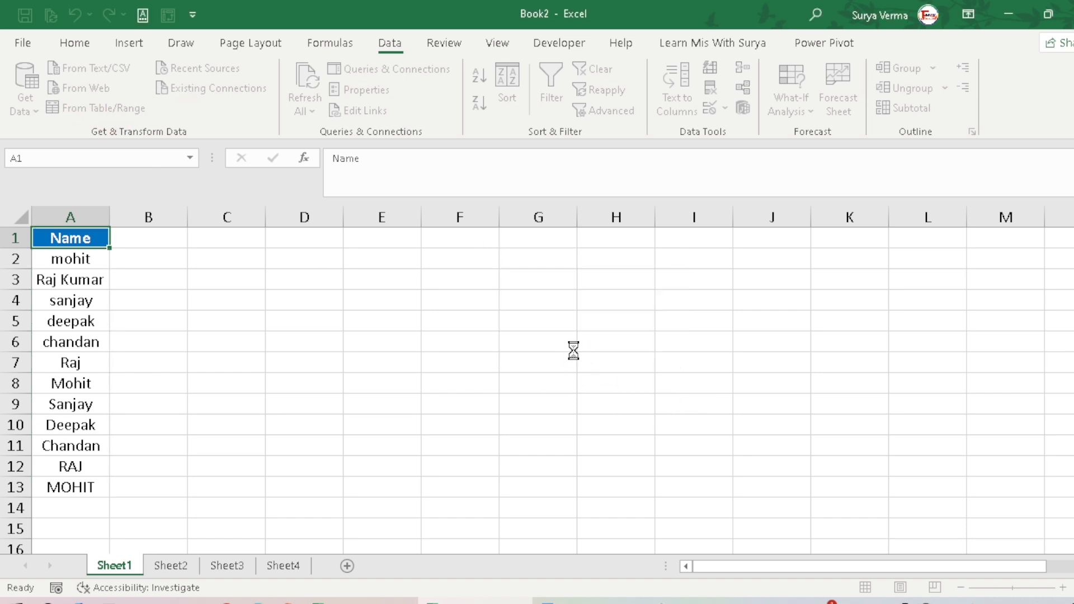
Step: Convert the query's Name column to UPPERCASE with the Format transformation
click(312, 166)
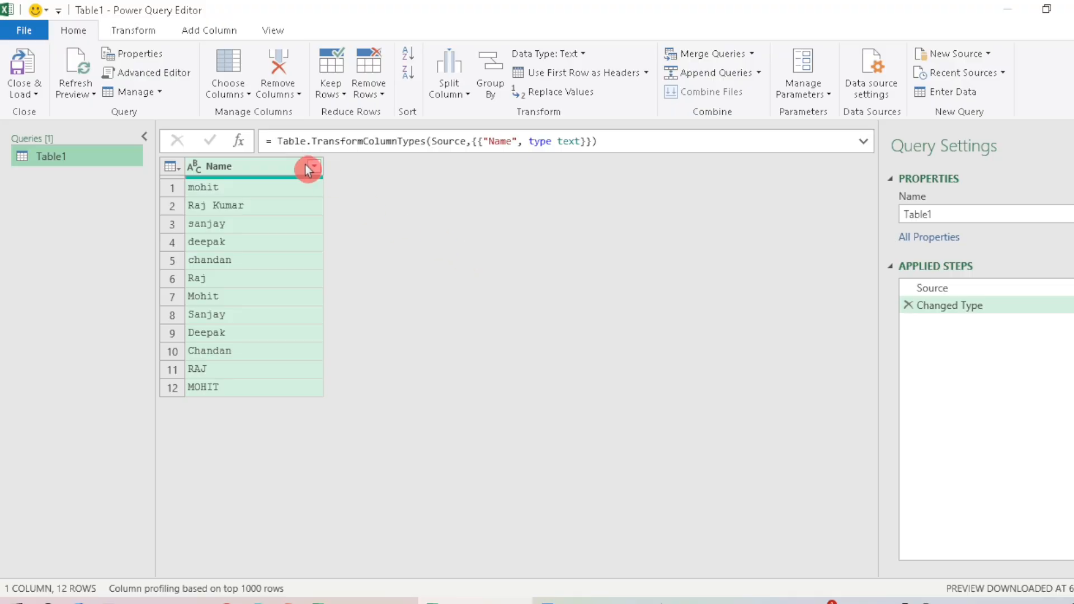
click(262, 166)
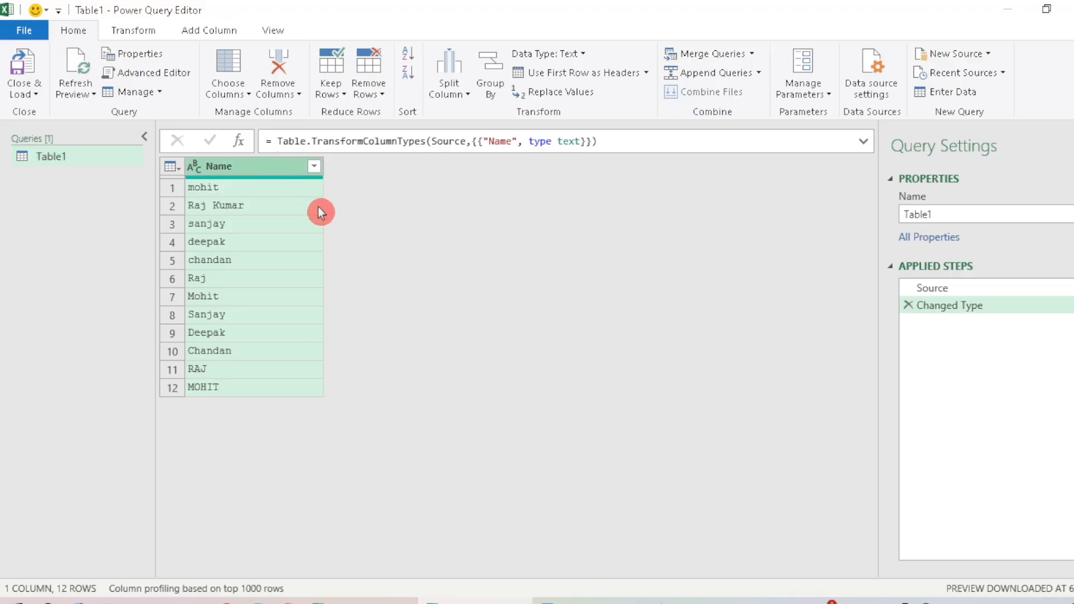
click(138, 31)
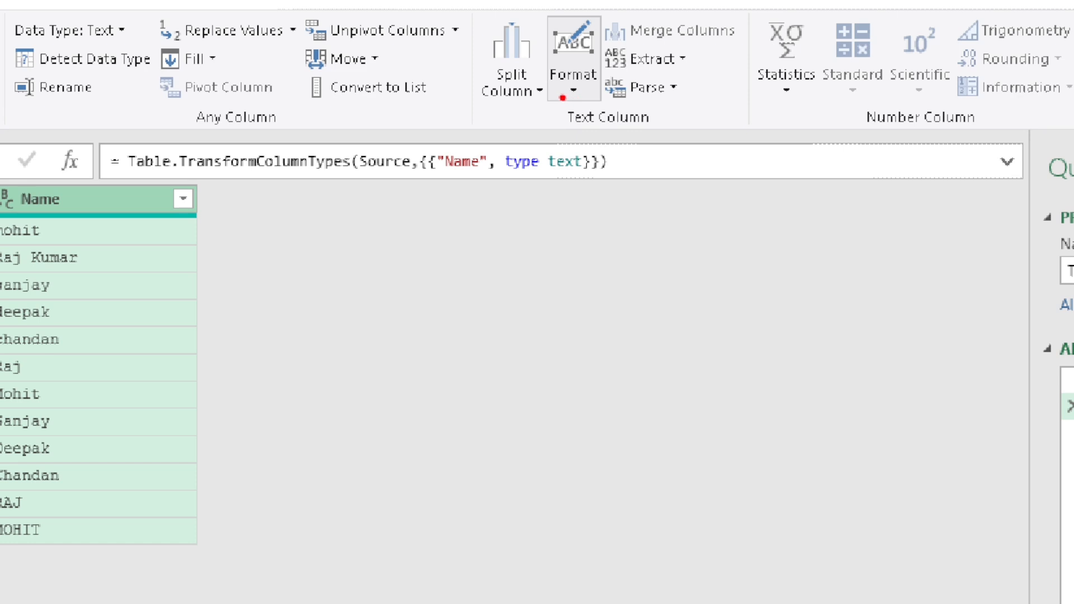
drag(556, 93, 598, 95)
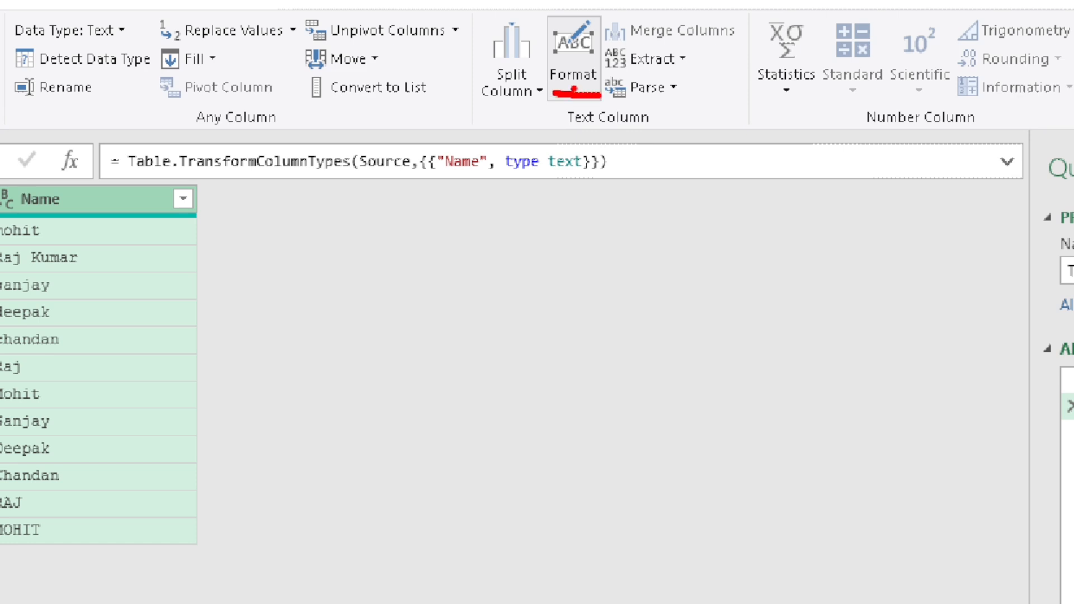
click(574, 97)
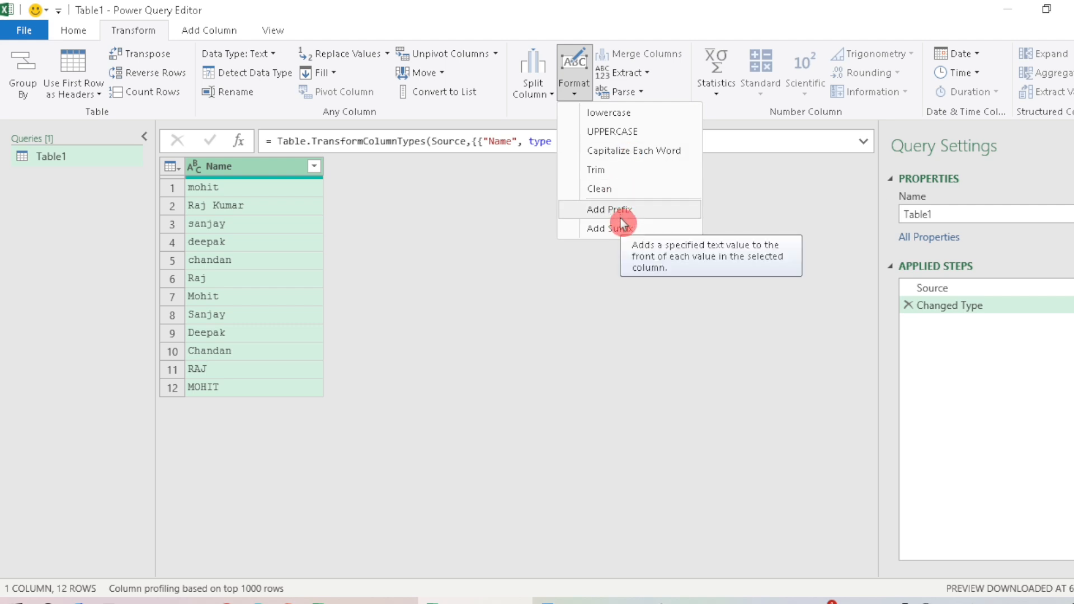
click(622, 135)
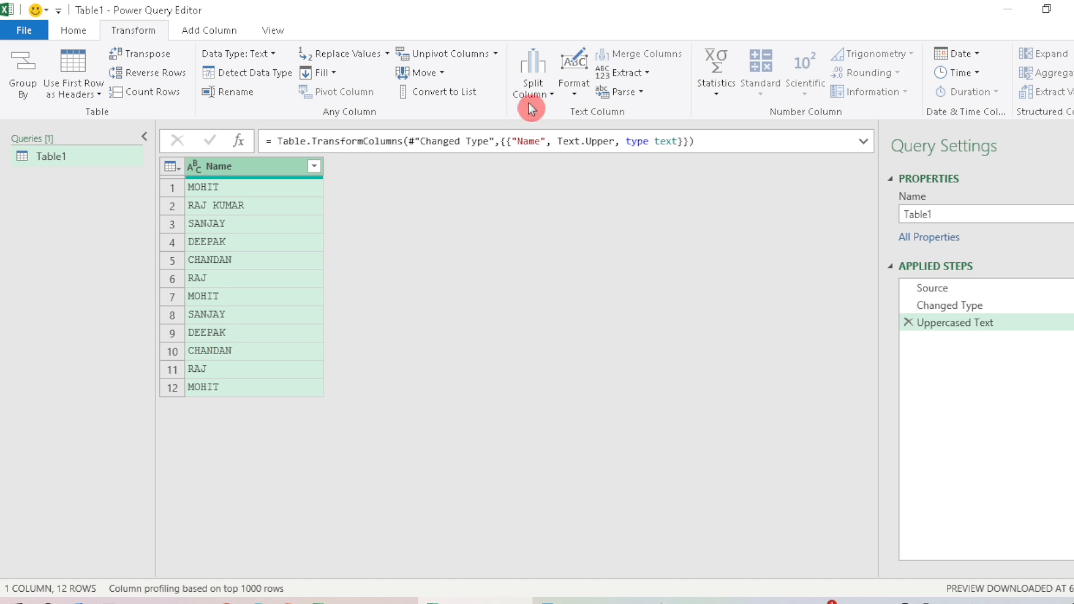
Step: Apply the lowercase and Capitalize Each Word formats in turn to the query's Name column
click(573, 84)
click(603, 123)
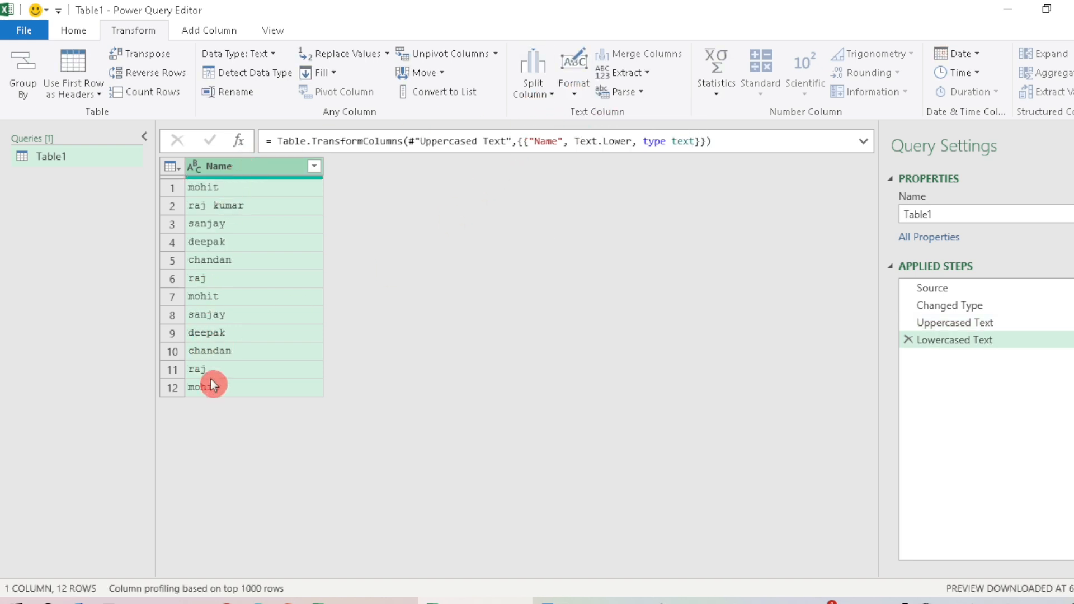
click(573, 87)
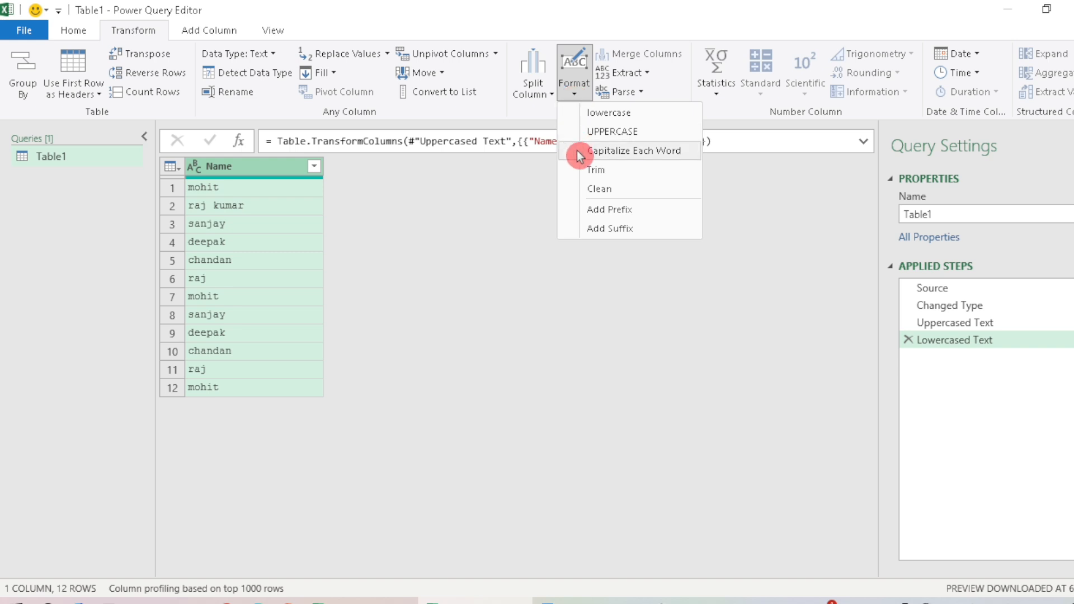
click(598, 151)
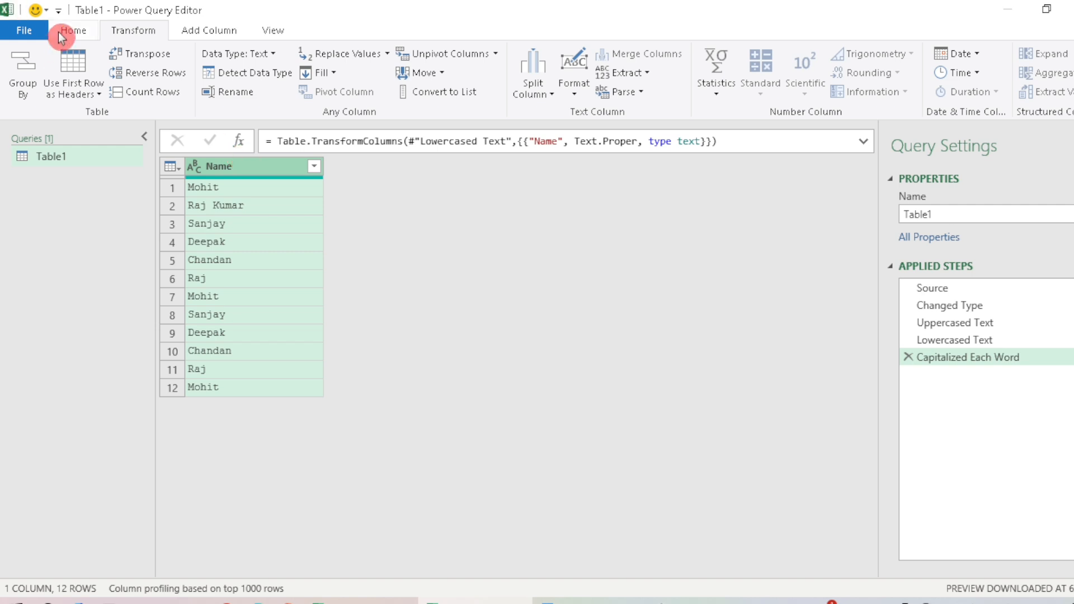
Step: Close the Power Query Editor and load the transformed names into a new worksheet
click(27, 32)
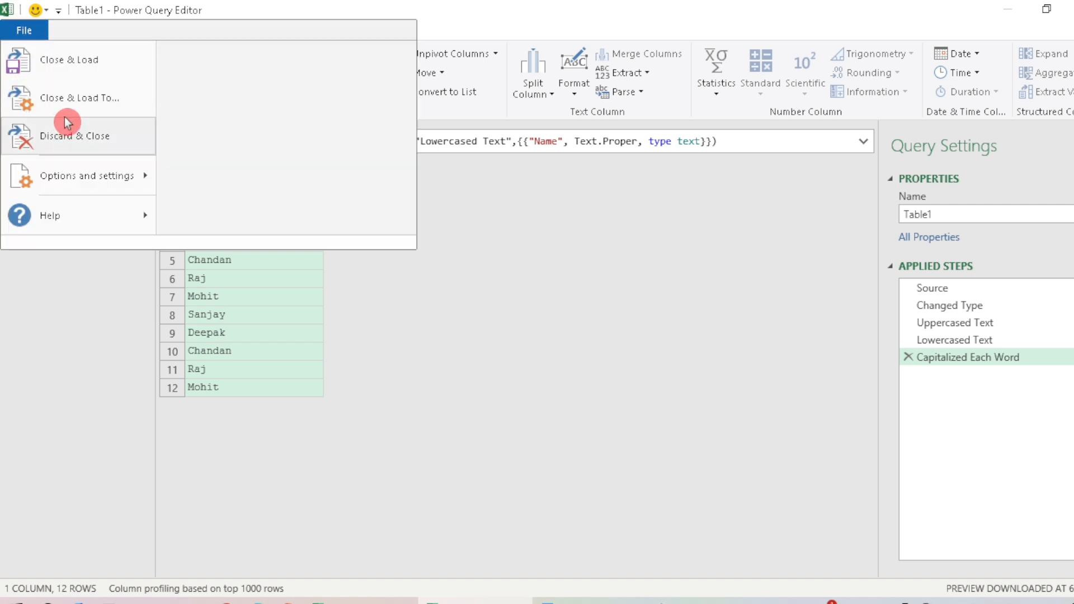
click(79, 63)
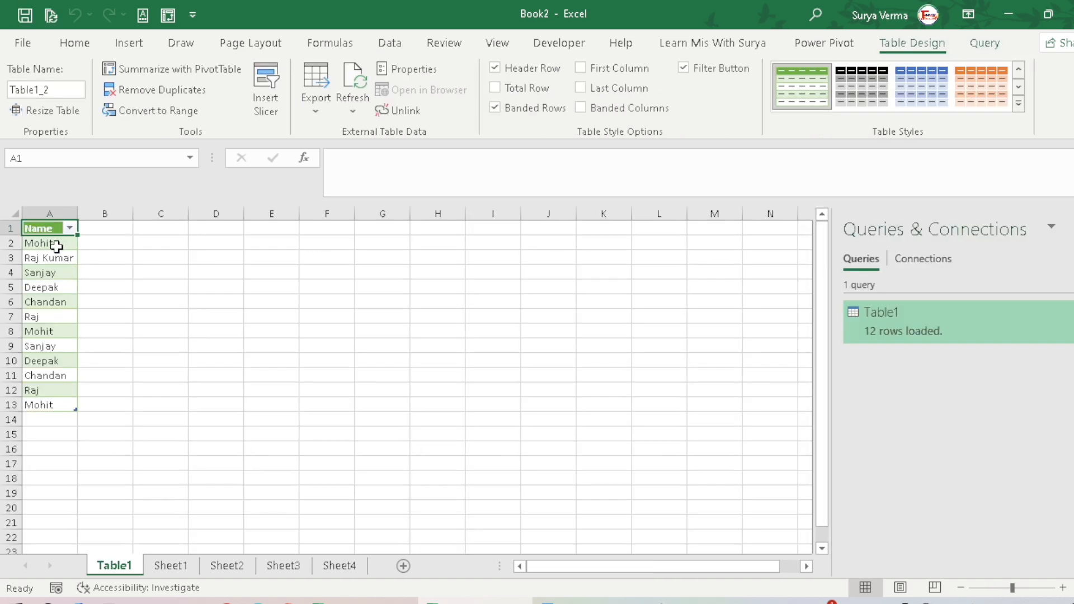
click(1063, 588)
click(1063, 589)
click(1063, 588)
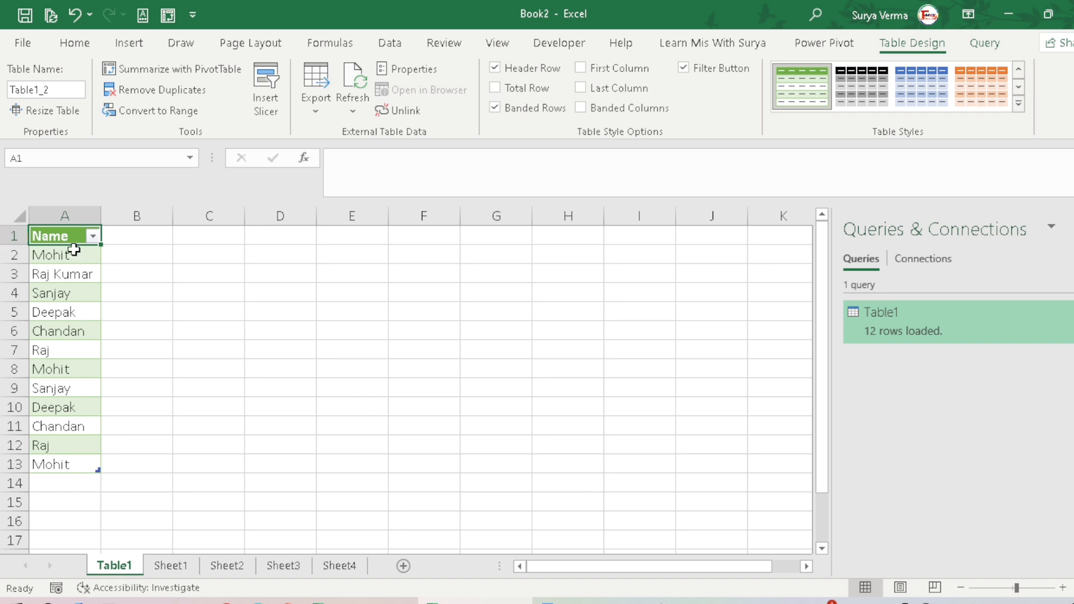
Step: Compare the letter case of the loaded names on the Table1 sheet with the original list on Sheet1
drag(79, 257, 87, 466)
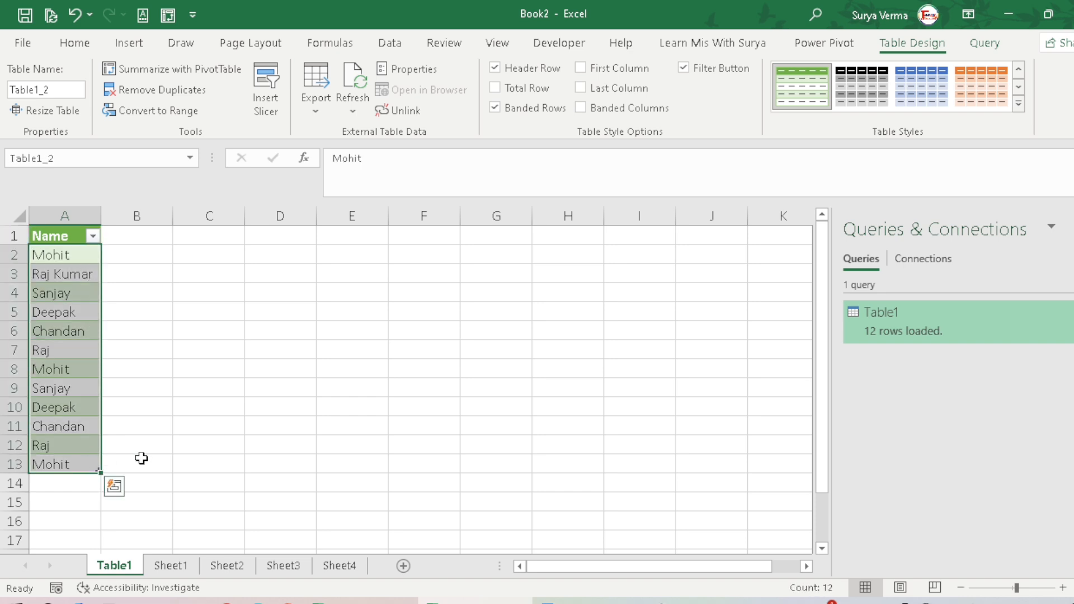
click(66, 258)
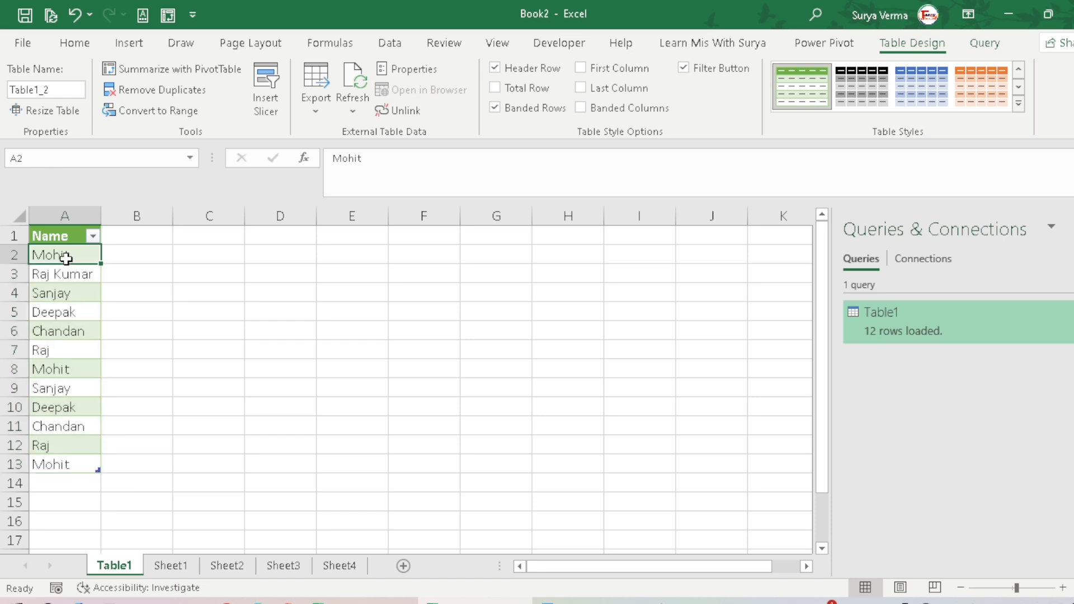
click(171, 565)
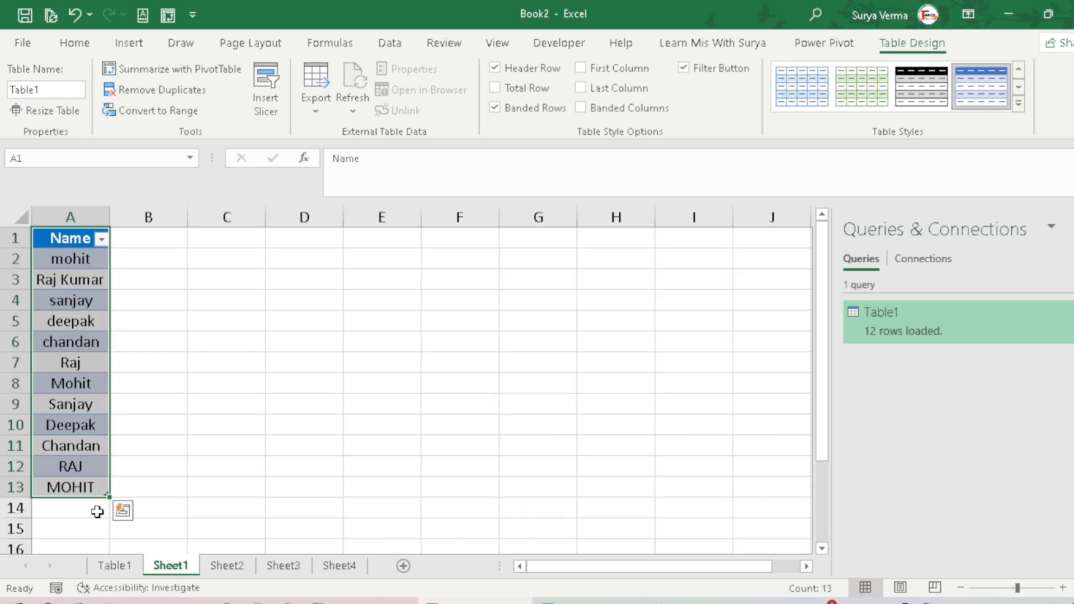
click(59, 506)
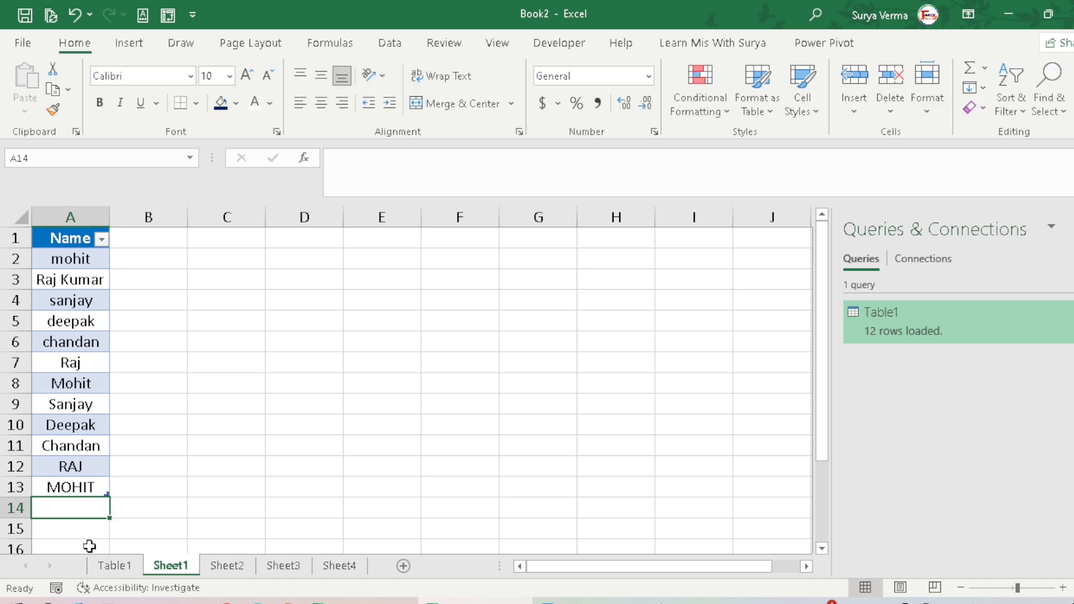
click(112, 565)
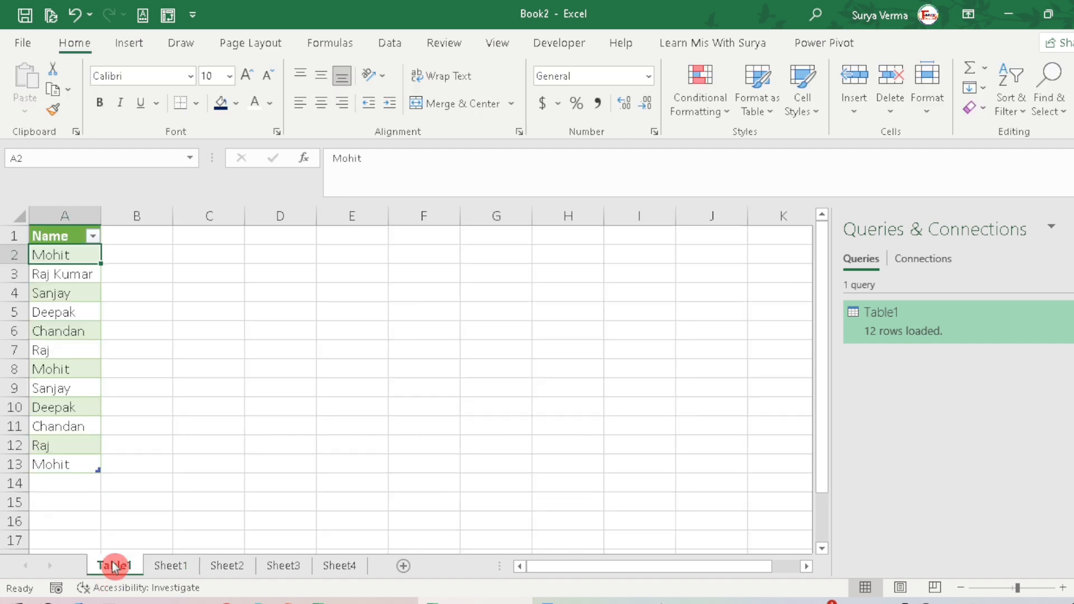
drag(68, 350, 77, 458)
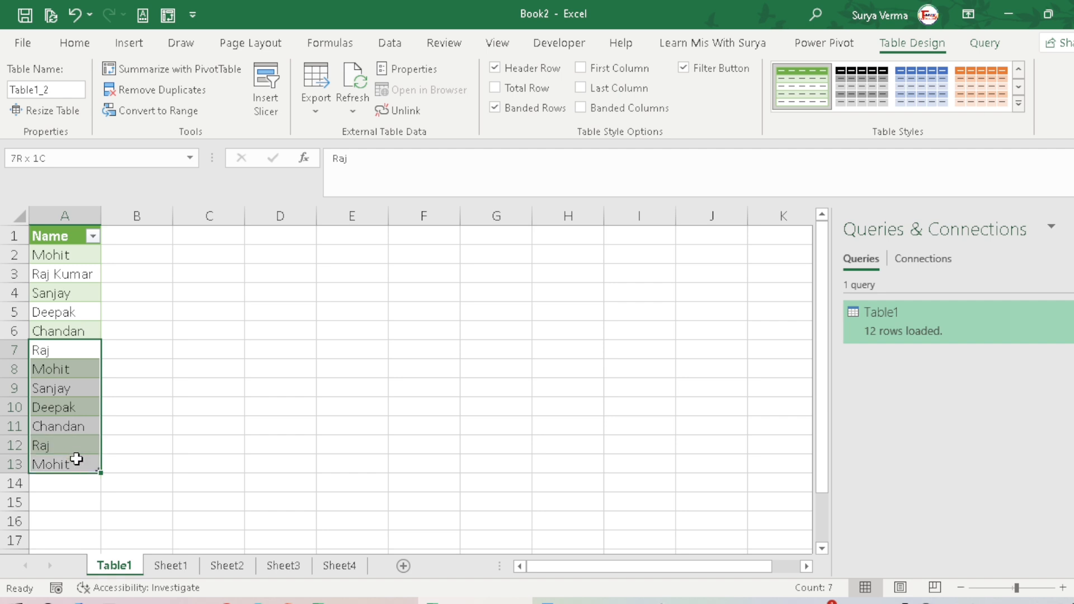
drag(77, 459, 78, 444)
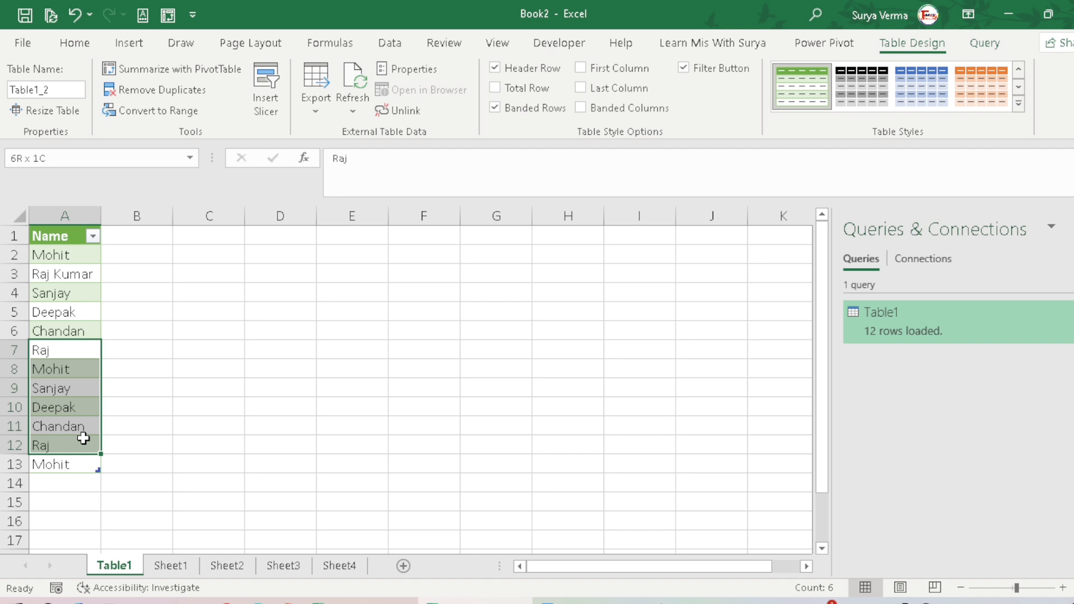
drag(82, 438, 59, 235)
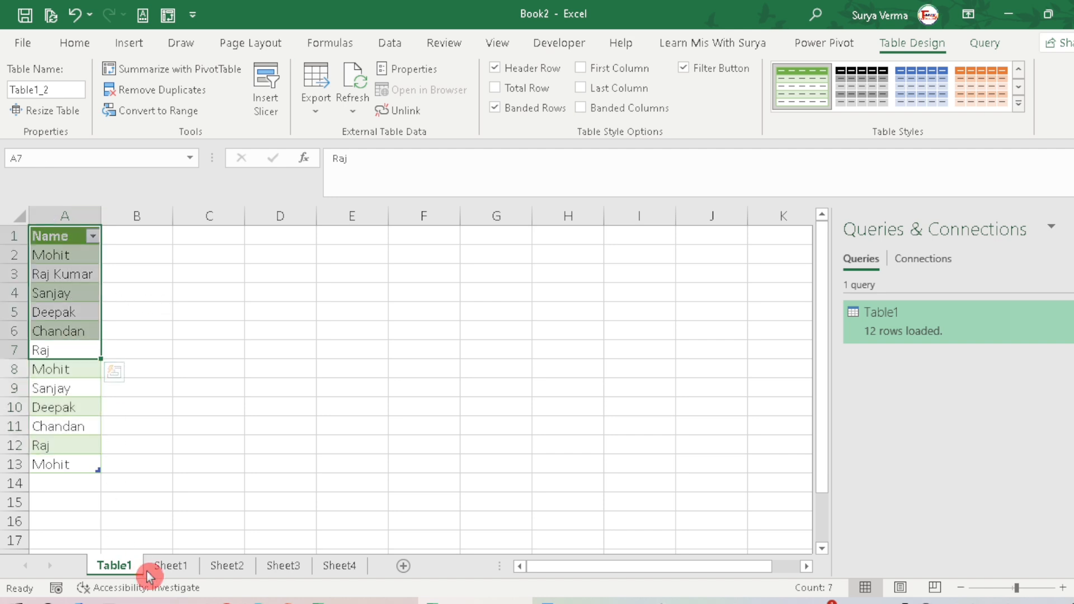
click(166, 566)
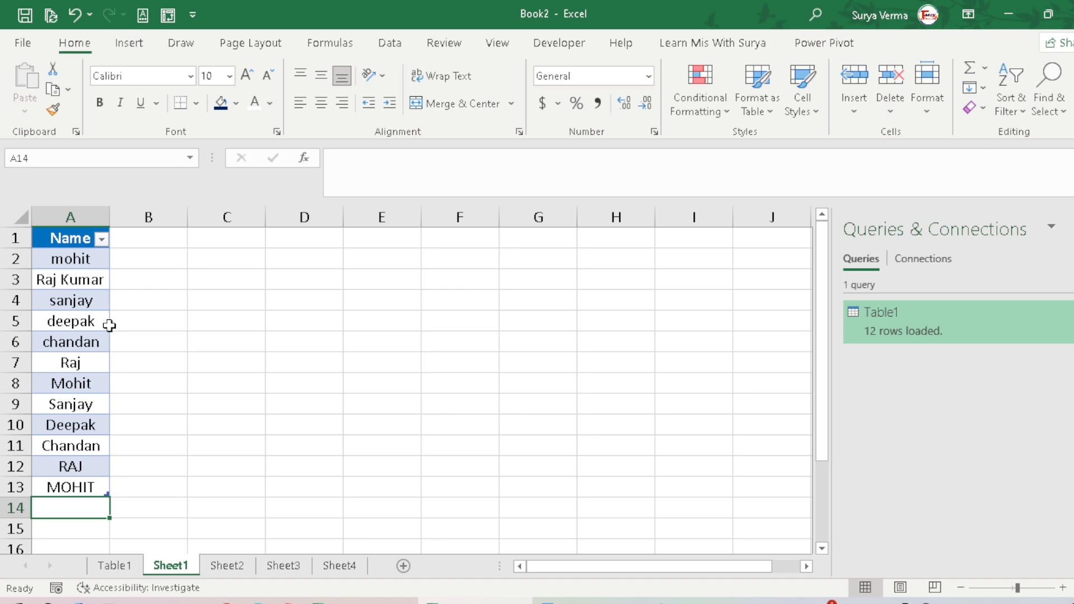
Step: Copy the name list A1:A13 from Sheet1 and paste it as values into Sheet2 starting at A1
click(73, 240)
key(ctrl+shift+Down)
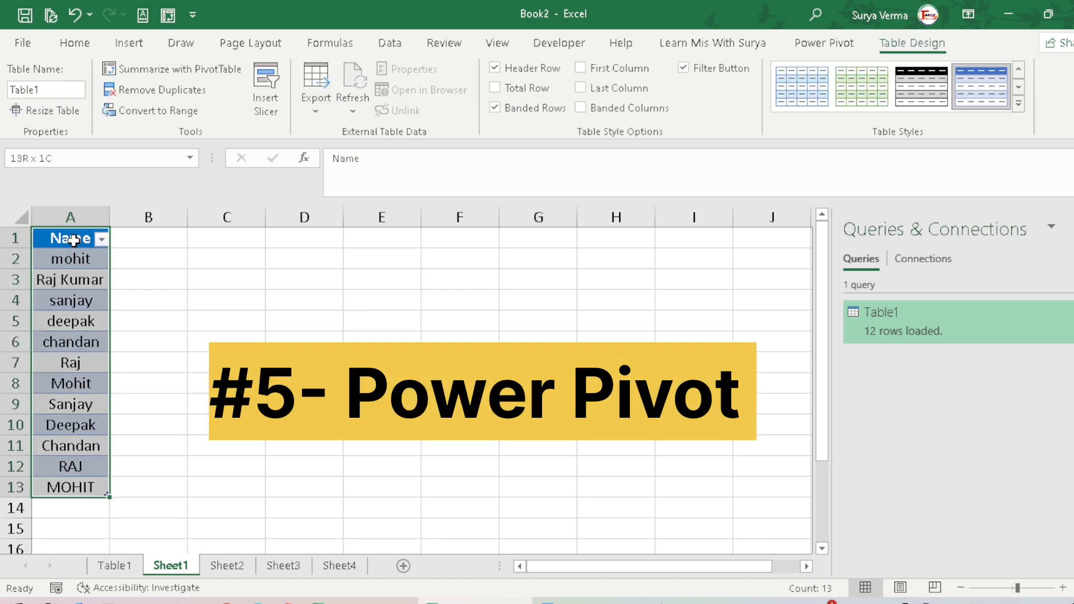
key(ctrl+c)
click(228, 565)
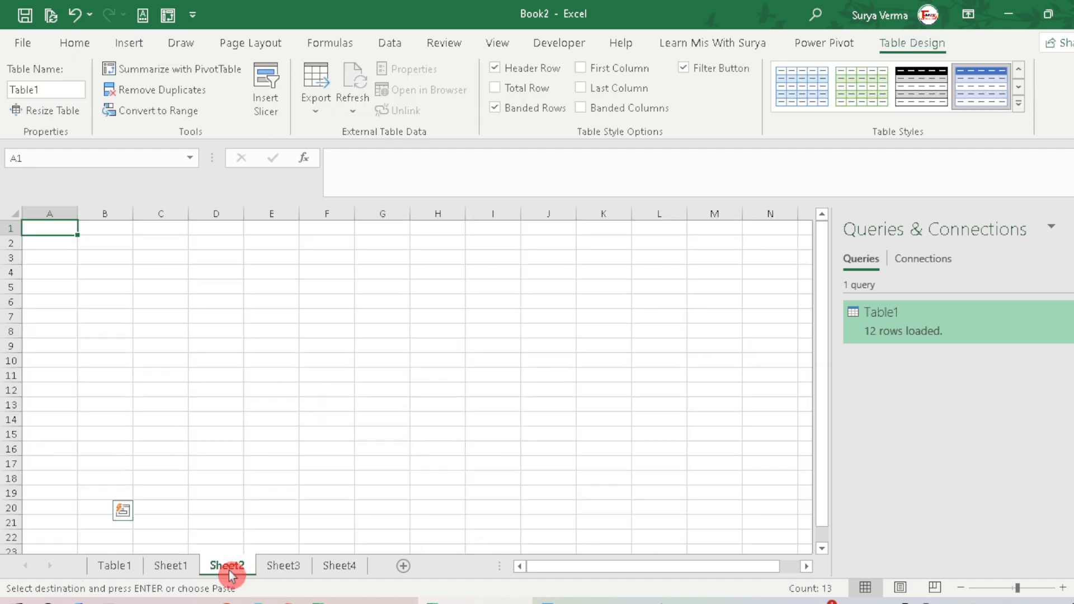
right_click(89, 235)
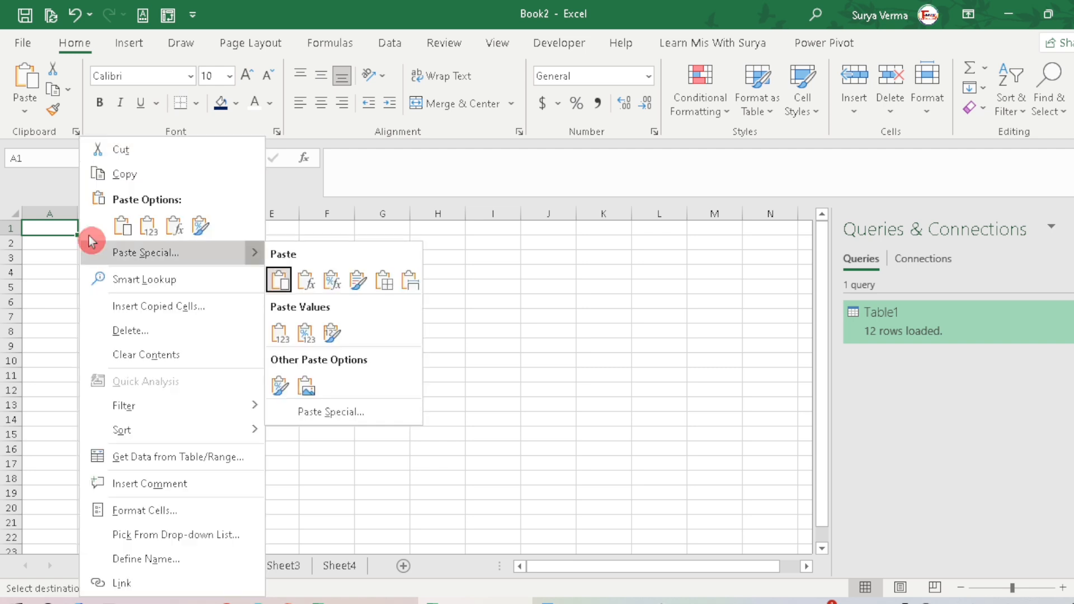
click(89, 235)
key(v)
key(Return)
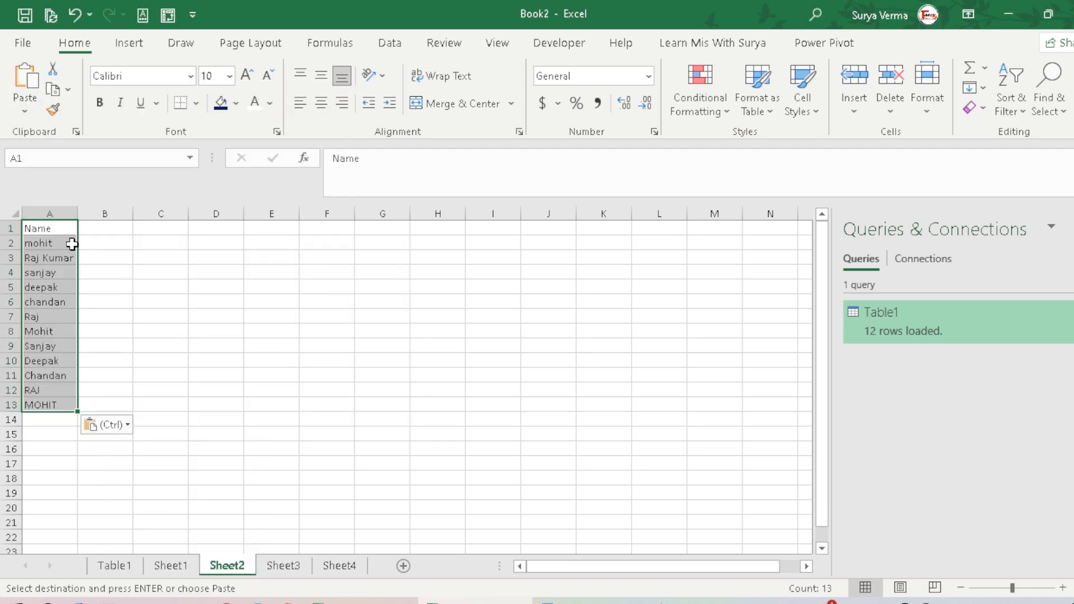
click(1063, 588)
click(1063, 588)
click(1064, 588)
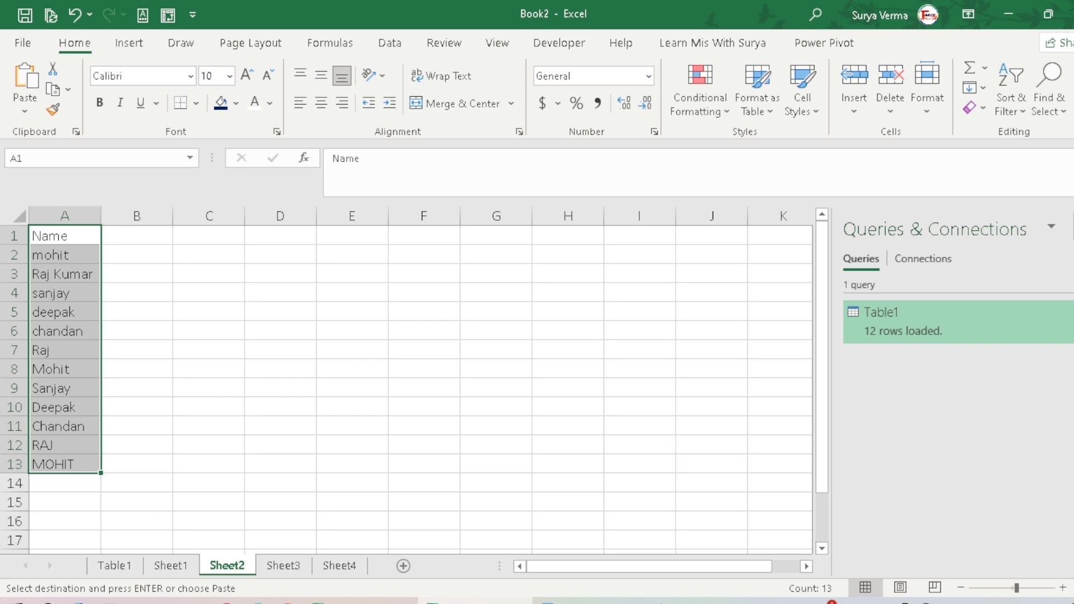
Step: Add the name list A1:A13 on Sheet2 to the Power Pivot data model as a table without headers
click(50, 253)
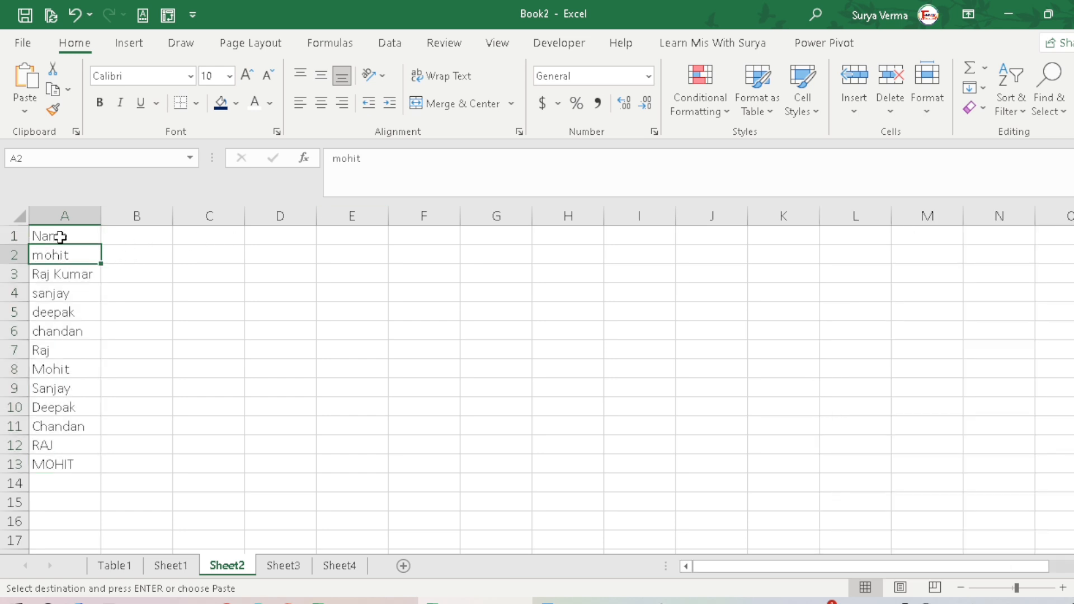
click(60, 236)
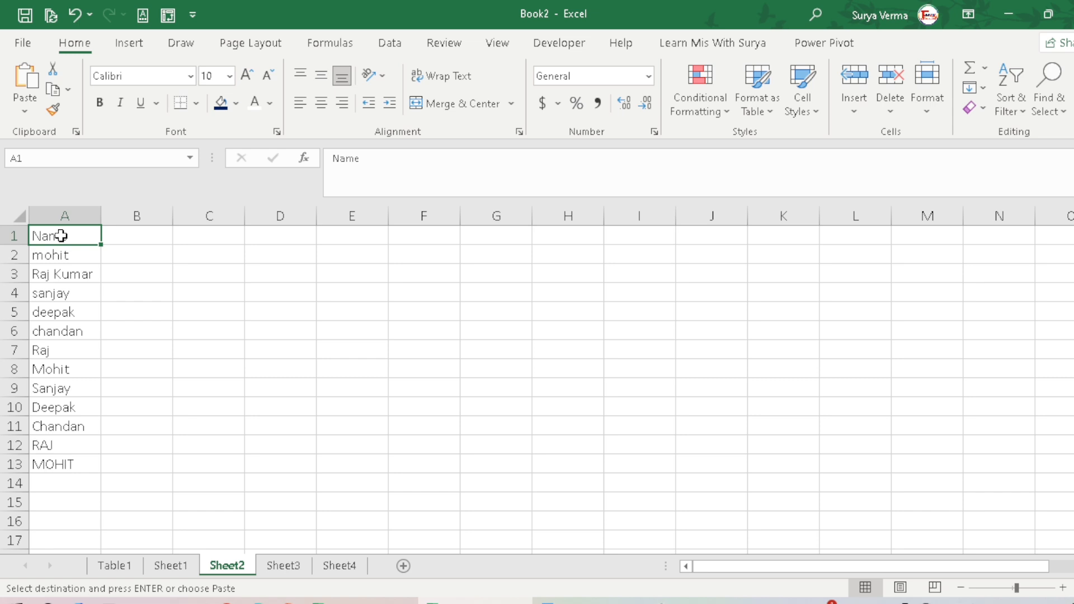
click(821, 47)
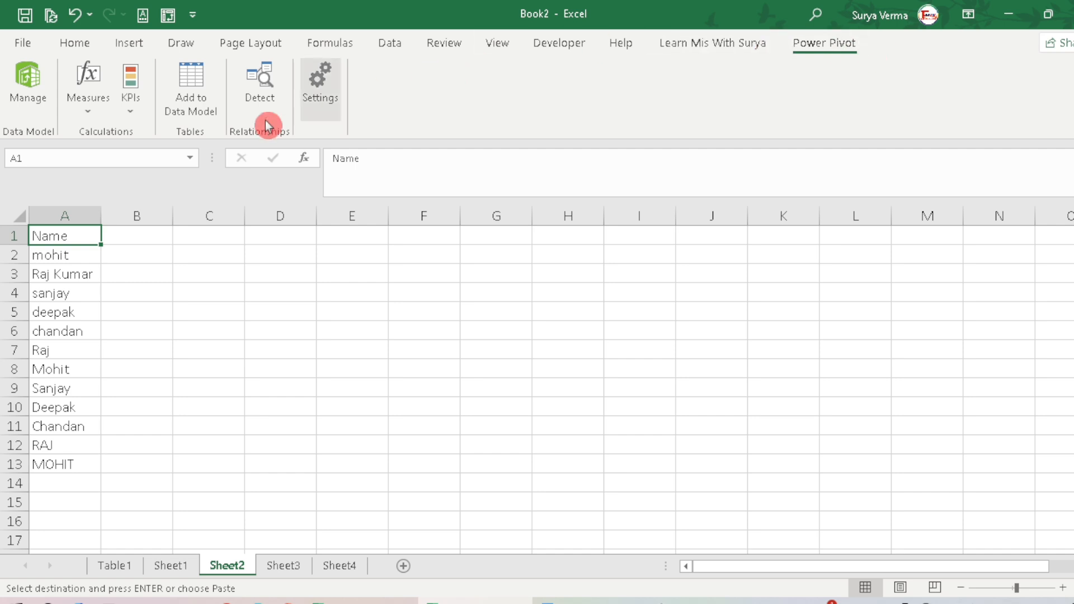
click(191, 91)
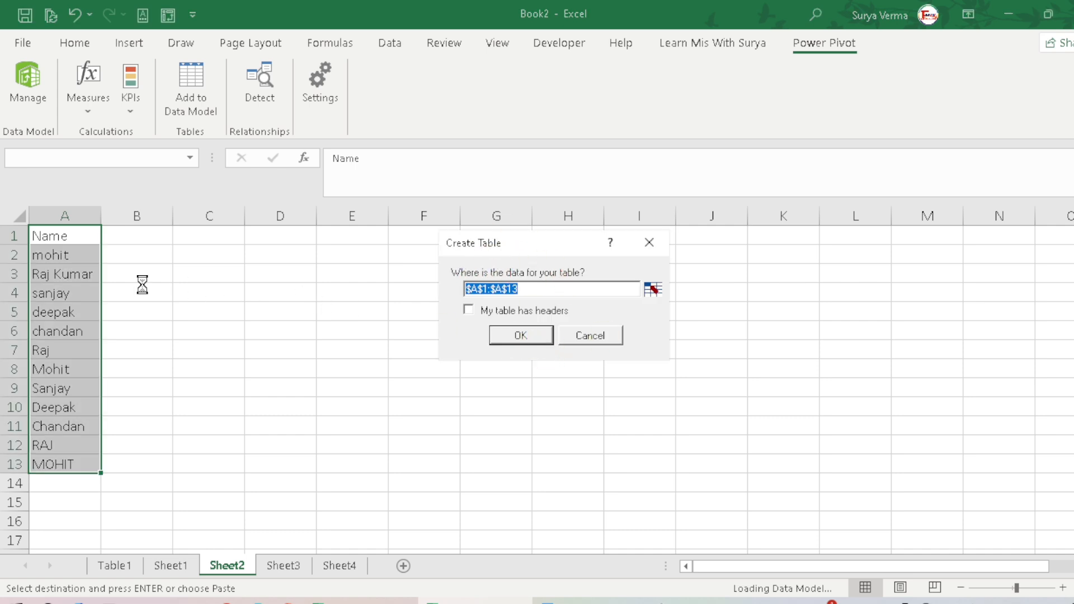
click(507, 342)
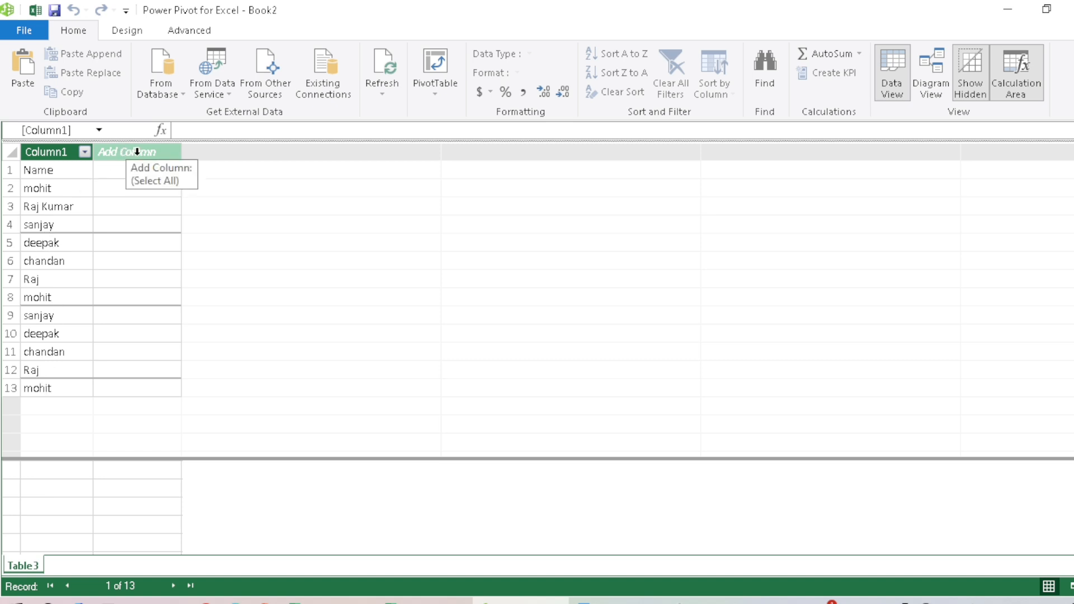
Step: Add a calculated column to the Power Pivot table that converts Column1 to uppercase with =UPPER(Table3[Column1])
click(115, 172)
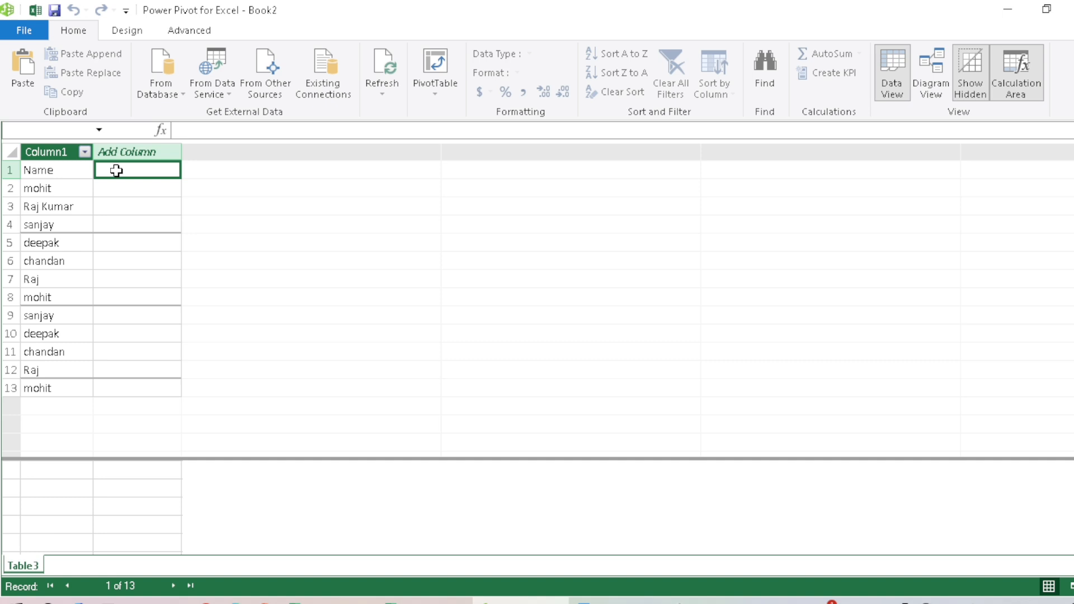
text(=up)
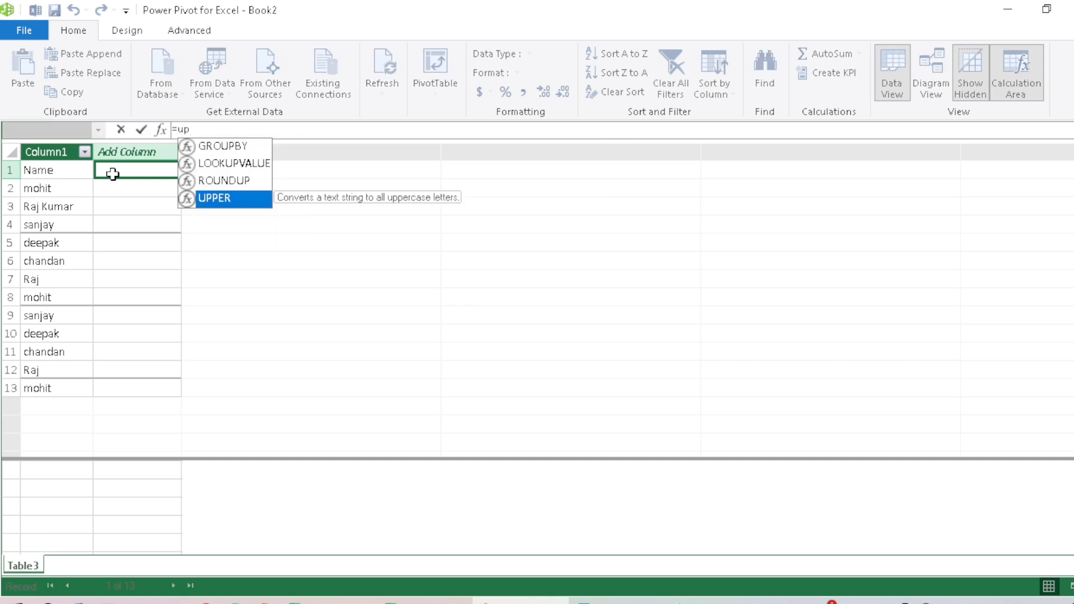
click(226, 200)
click(226, 200)
key(BackSpace)
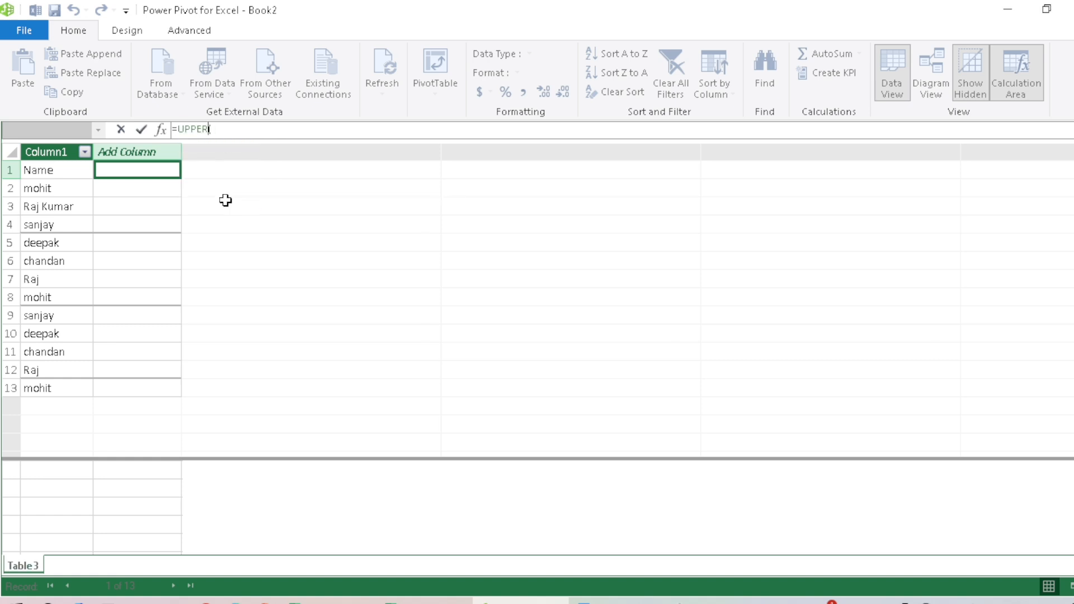
text(()
click(43, 171)
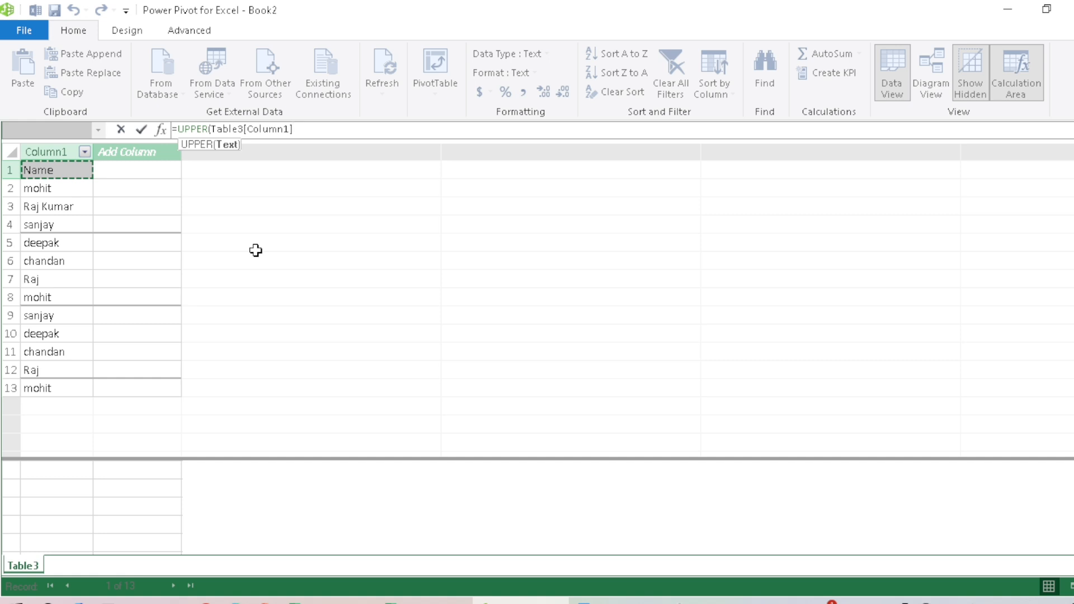
key(Return)
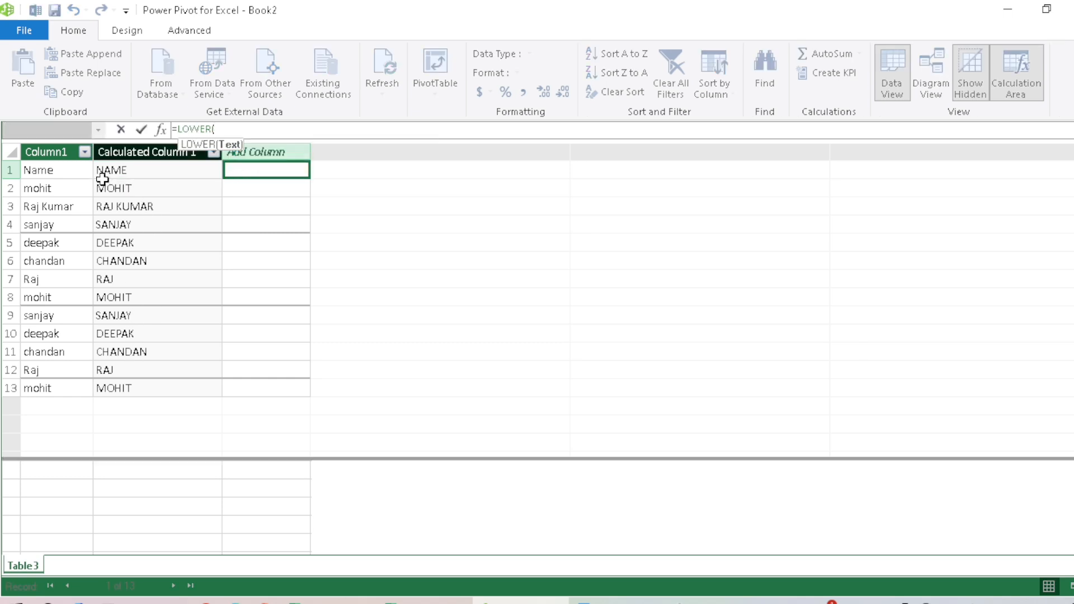
Step: Add a second calculated column that converts Column1 to lowercase with =LOWER(Table3[Column1])
click(54, 167)
text())
key(Return)
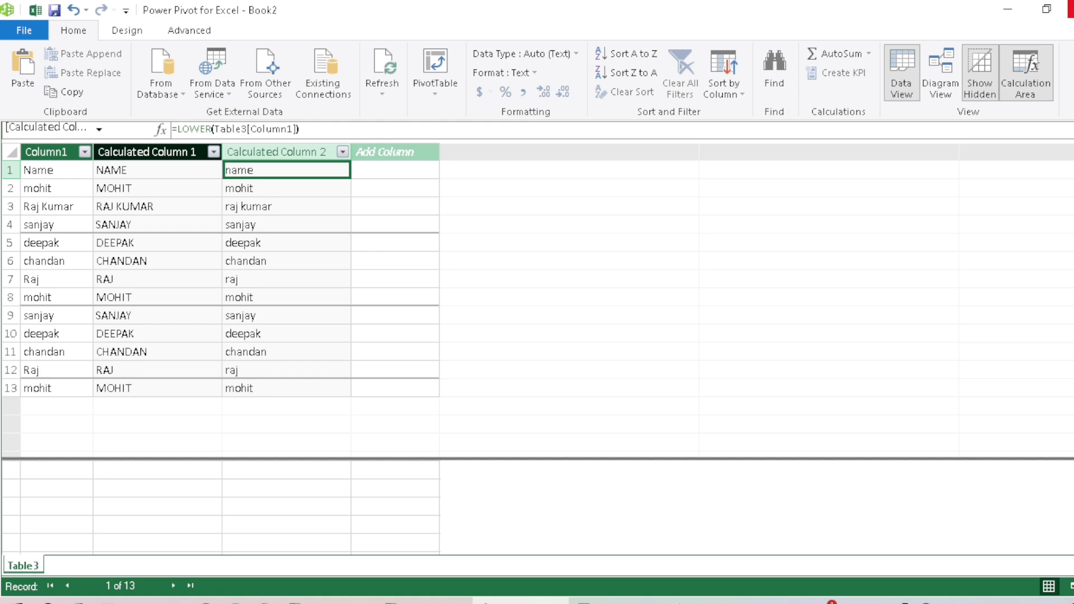
Step: Close the Power Pivot window and return to the Name header in A5 of the Text Function in Excel All in One workbook
click(1070, 8)
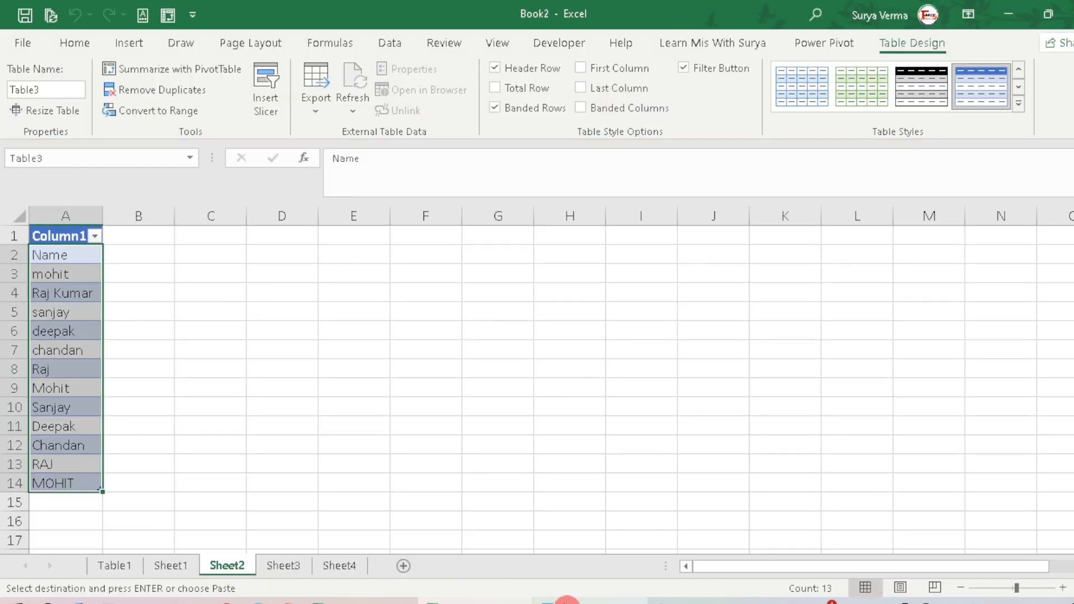
click(363, 602)
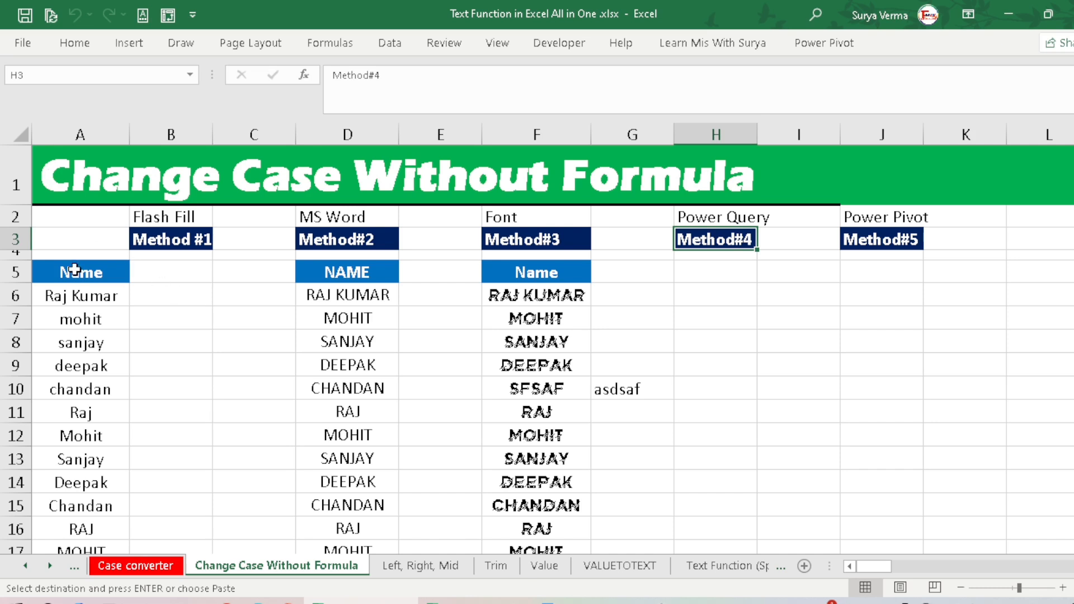
click(53, 272)
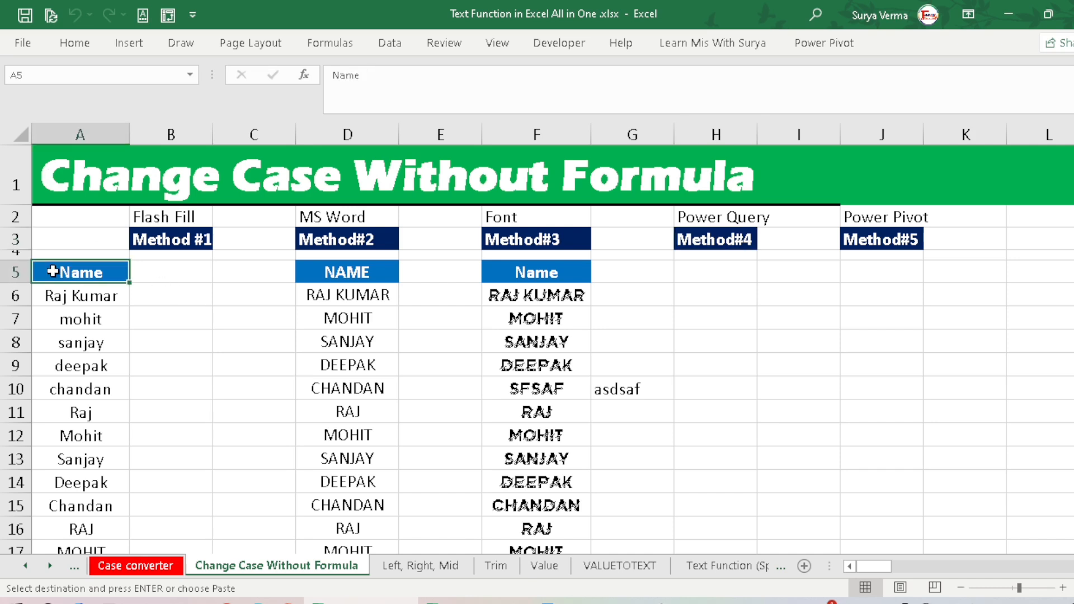